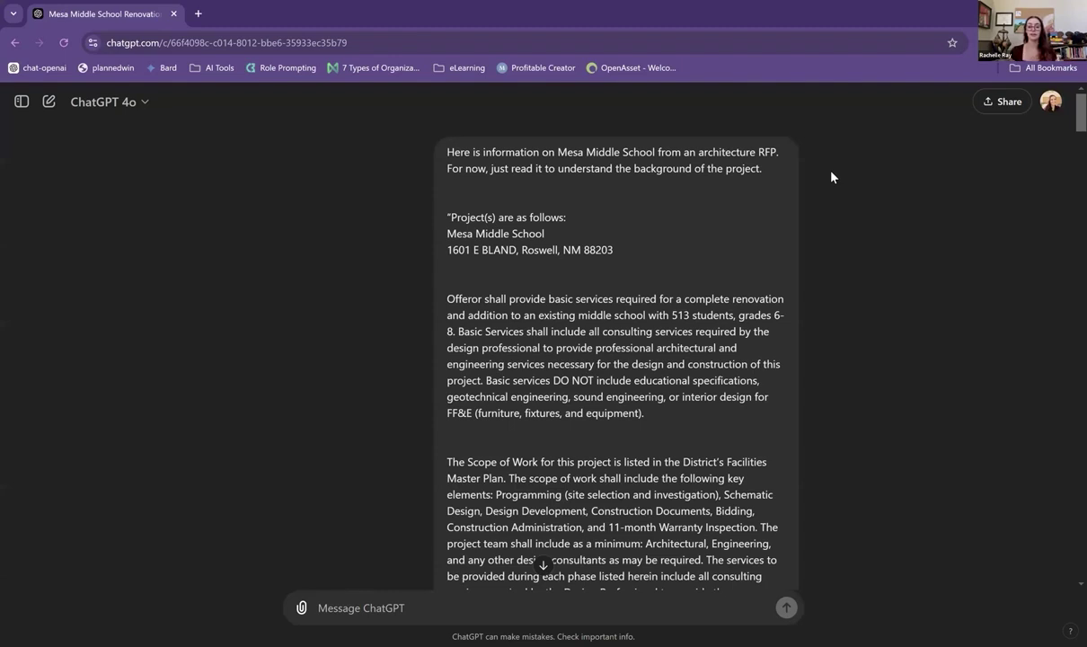
- Read through the Mesa Middle School RFP background prompt and the reply's breakdown of project type, scope of work and team requirements
scroll(831, 177, down, 1)
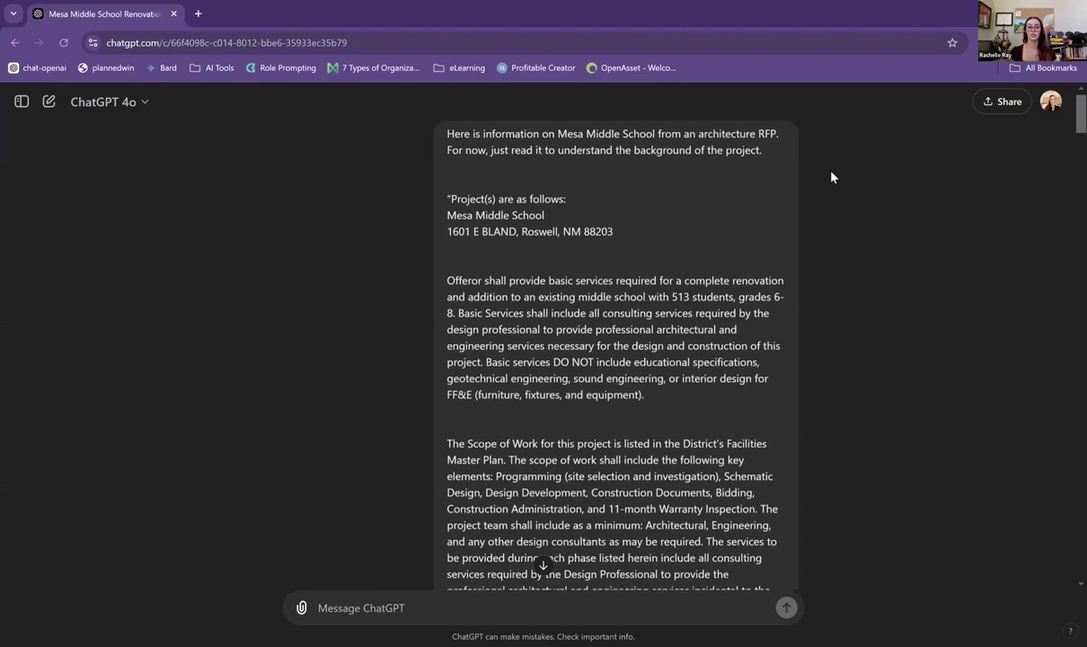
scroll(831, 177, down, 1)
scroll(831, 177, down, 5)
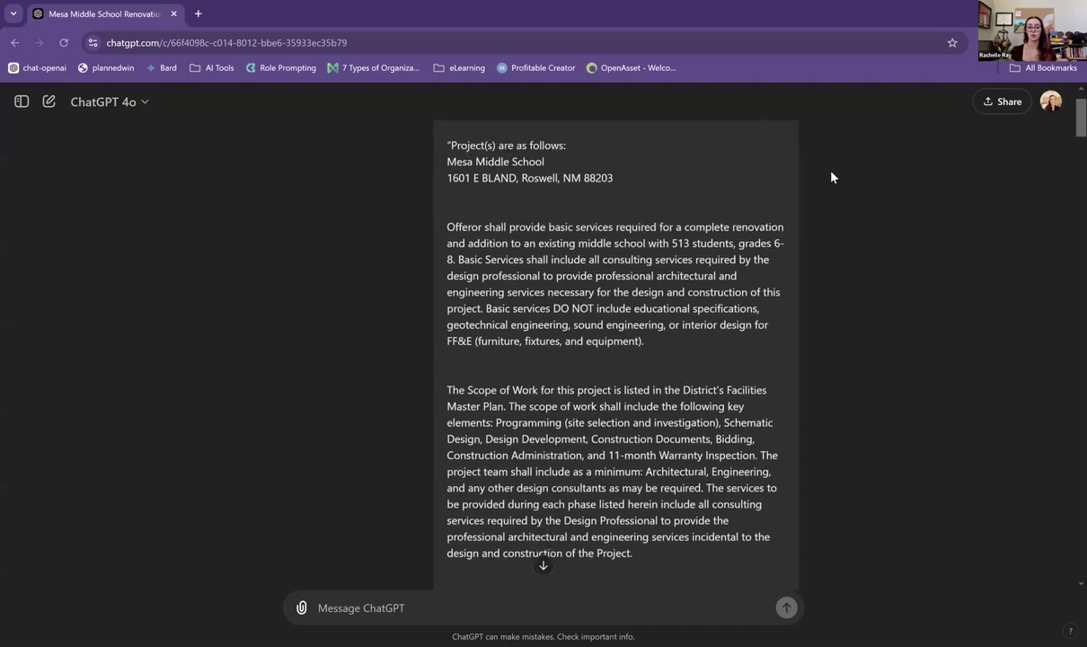
scroll(831, 177, down, 5)
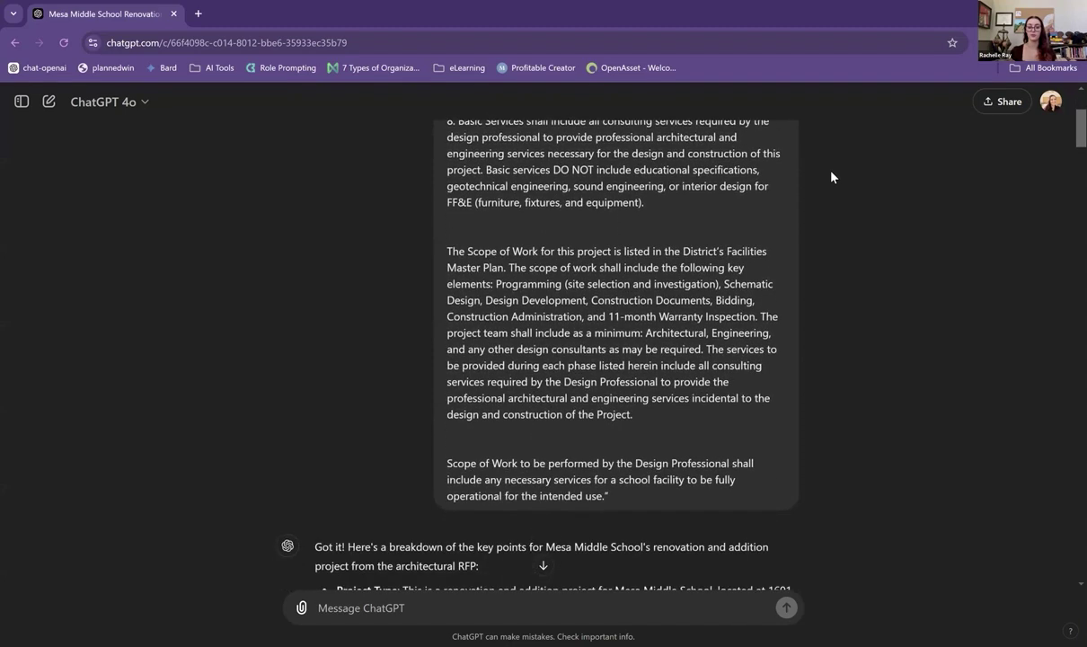
scroll(831, 177, down, 3)
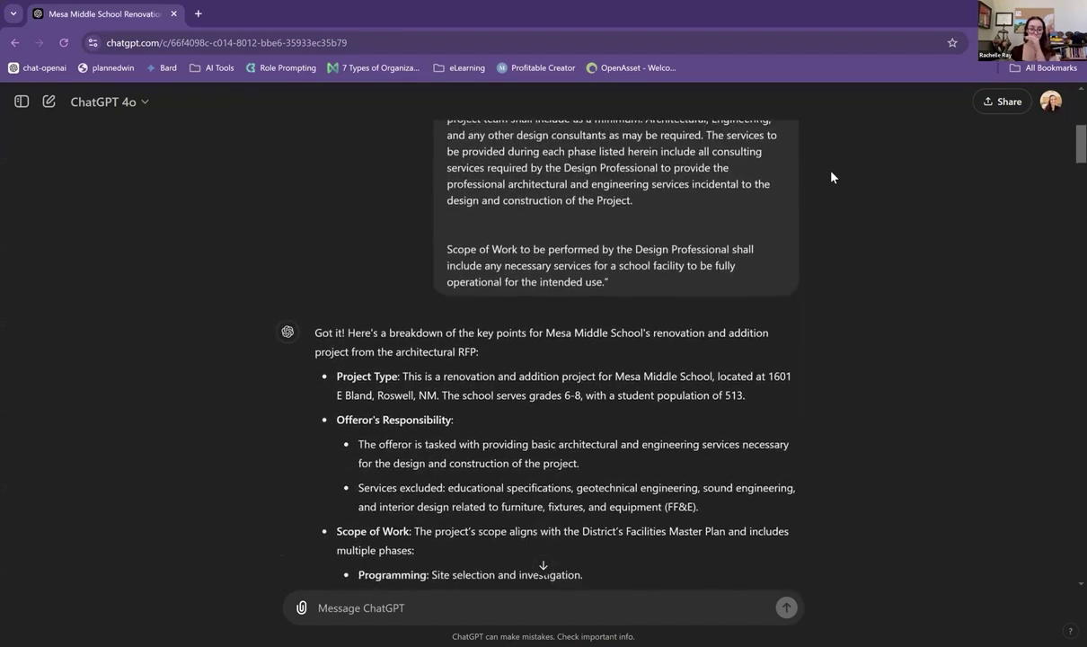
scroll(831, 177, down, 2)
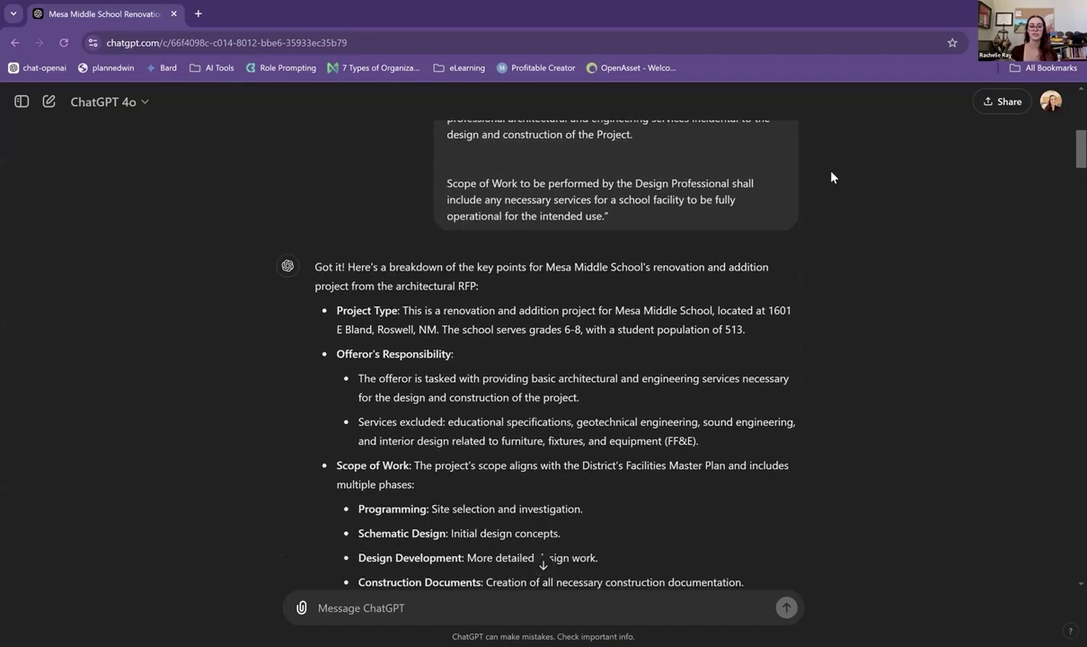
scroll(832, 177, down, 2)
scroll(831, 177, down, 1)
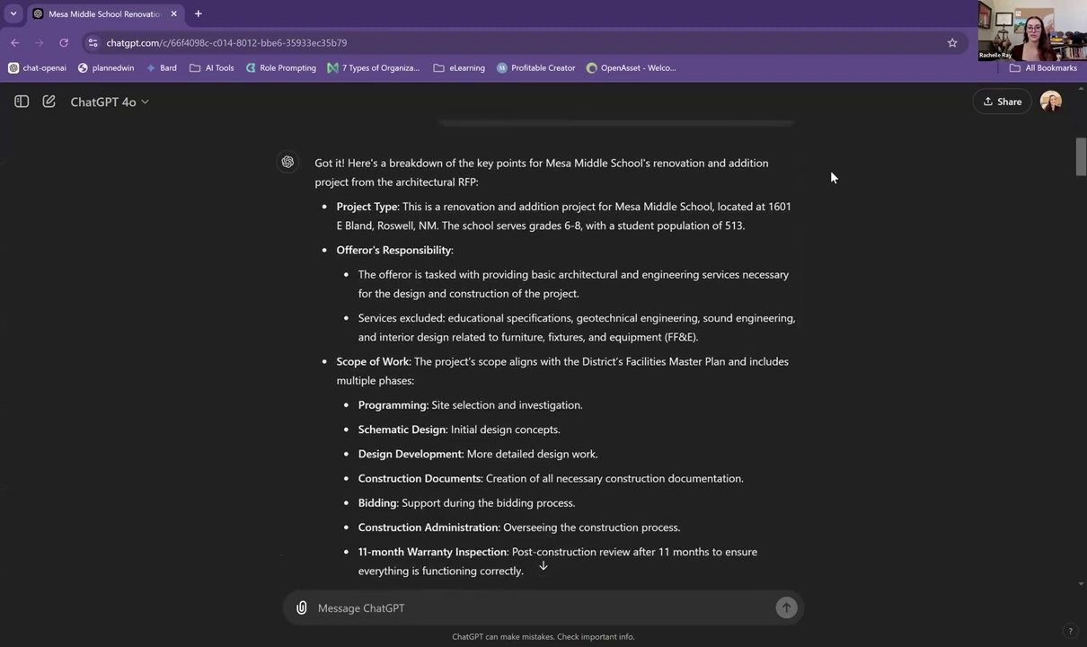
scroll(831, 177, down, 4)
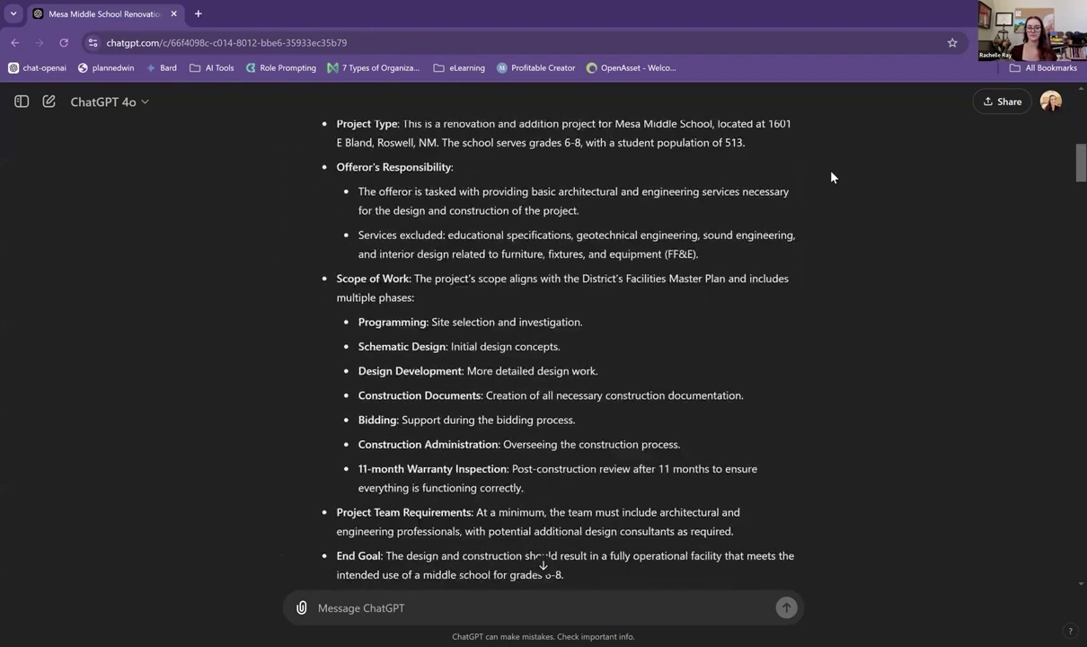
scroll(831, 177, down, 1)
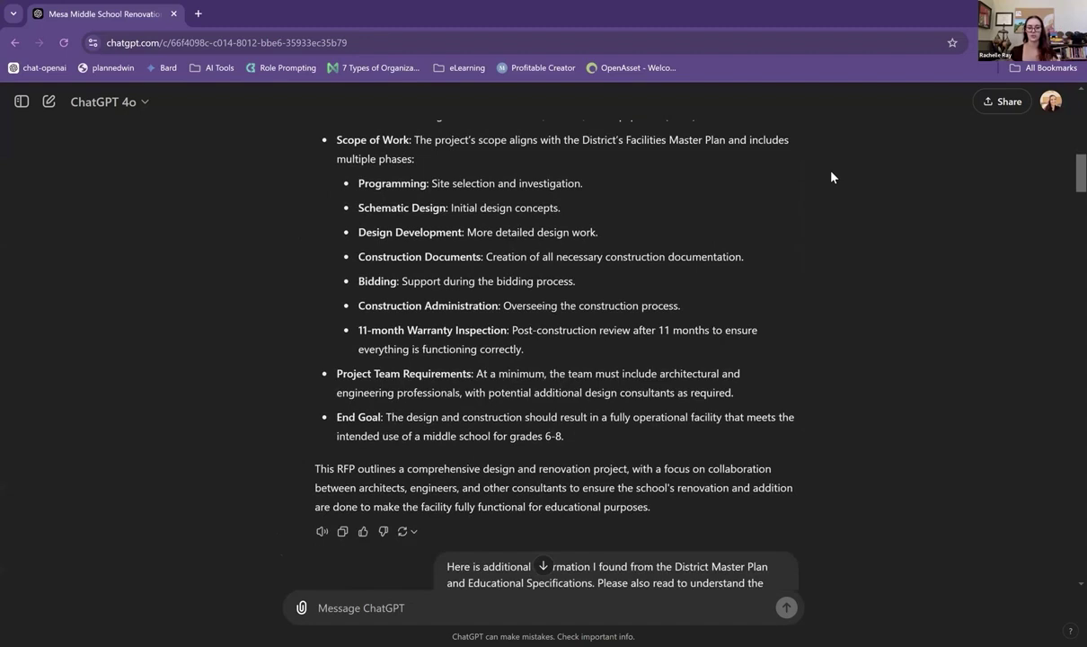
scroll(832, 177, down, 3)
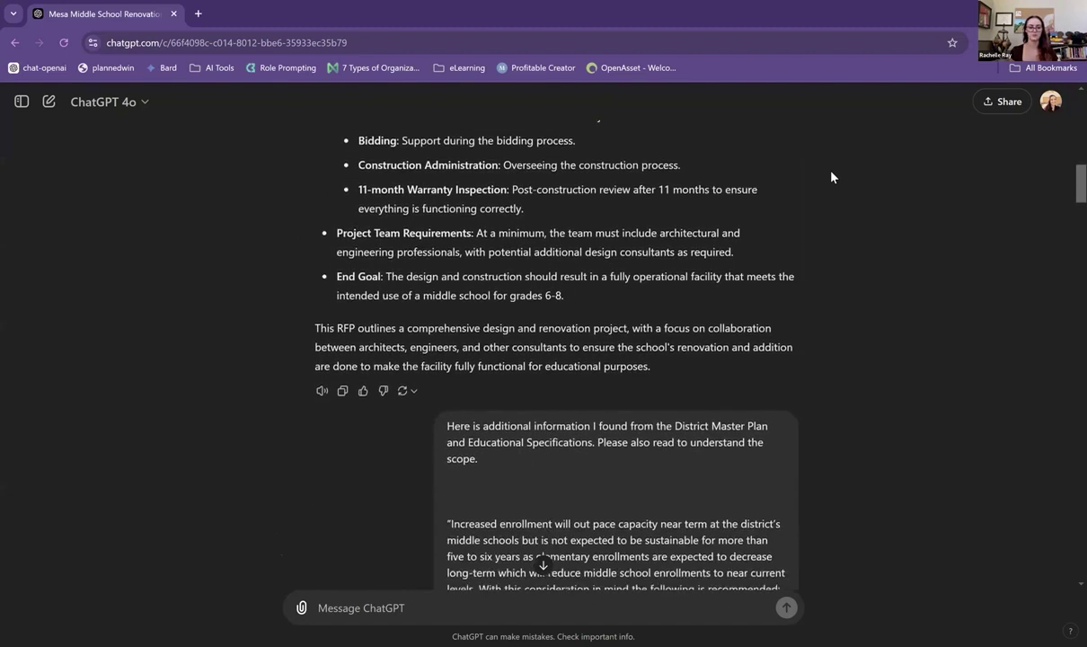
- Review the District Master Plan and Educational Specifications prompt and the reply's key issues, project prioritization and renovation goals
scroll(831, 177, down, 3)
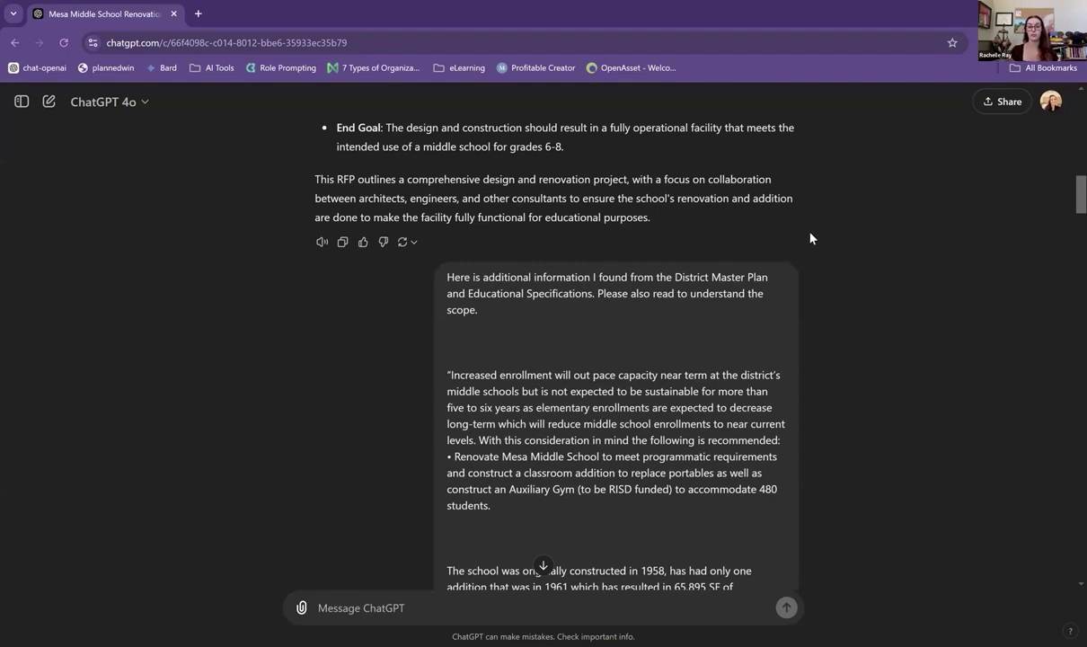
scroll(811, 239, down, 1)
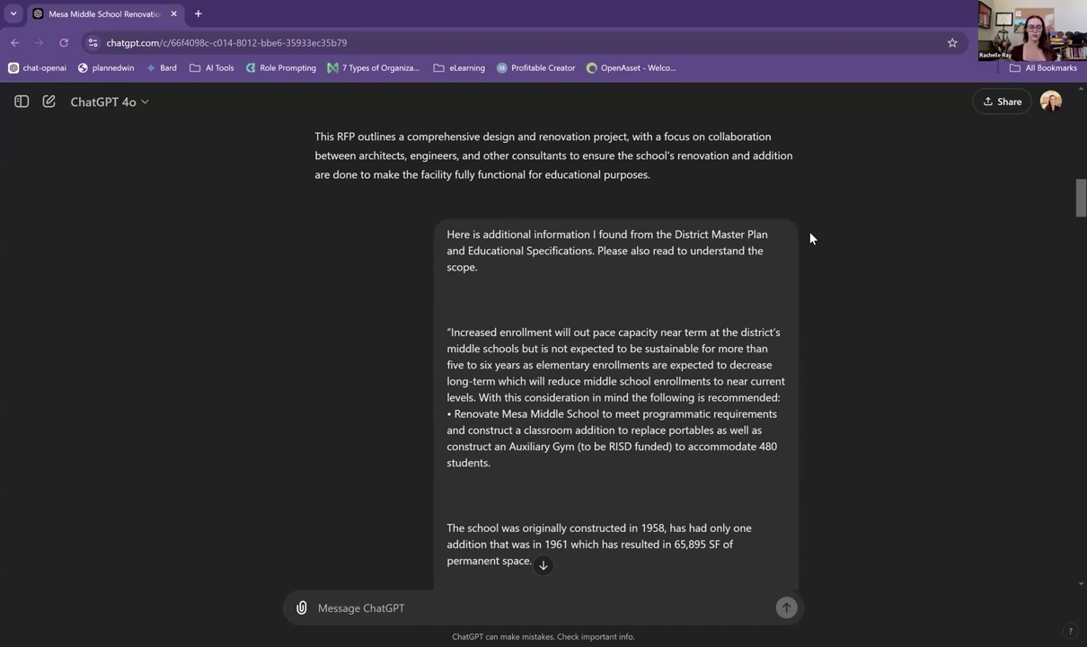
scroll(810, 238, down, 1)
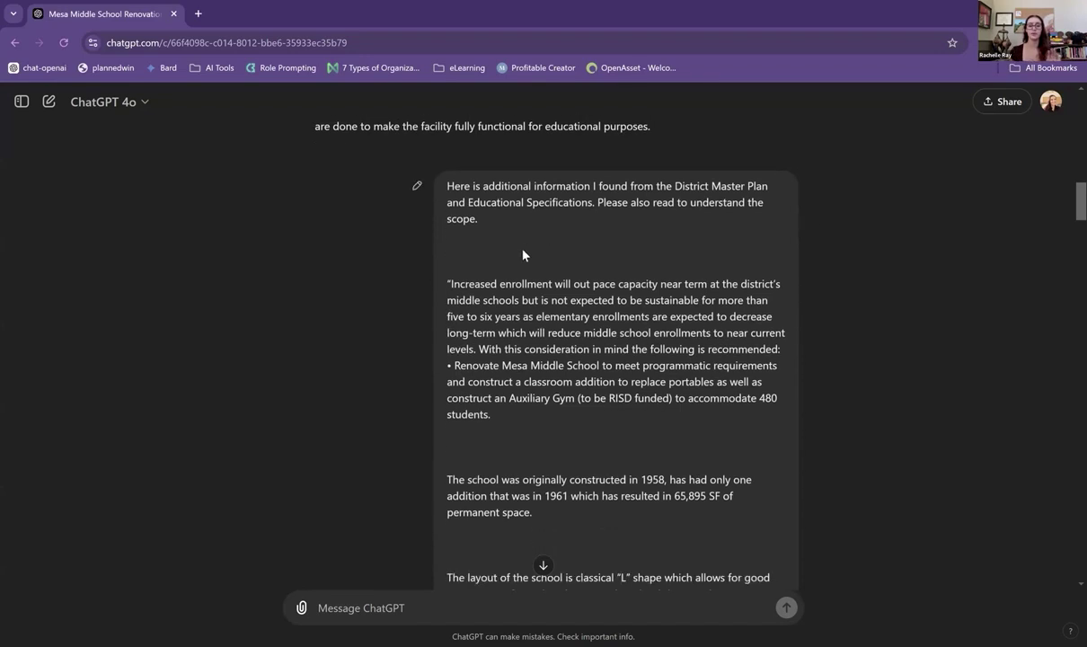
scroll(815, 214, down, 2)
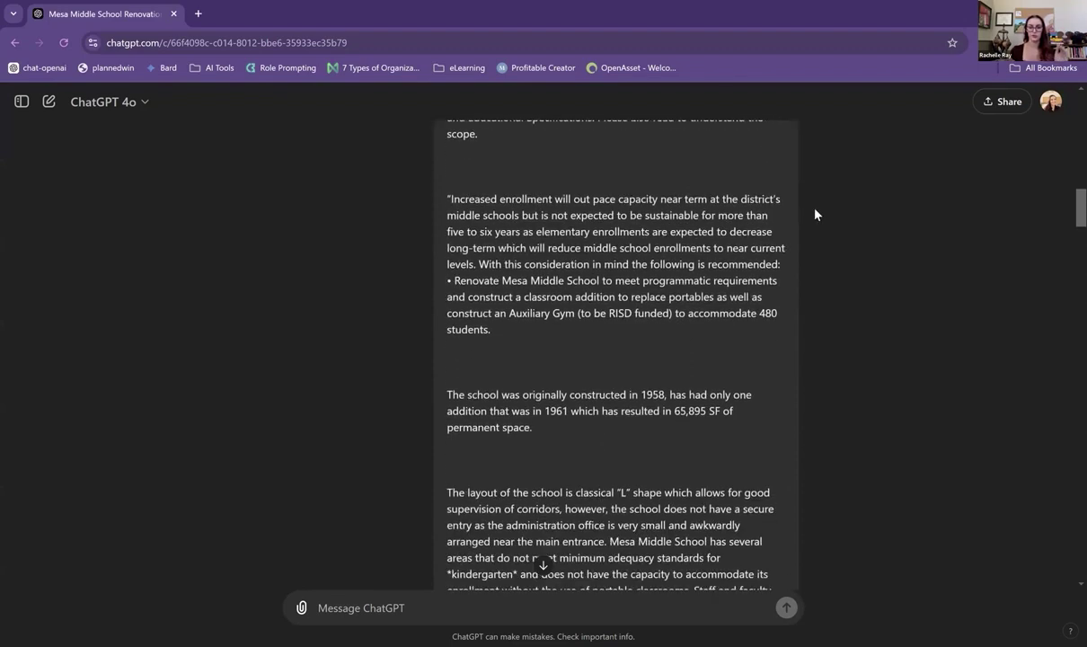
scroll(815, 214, down, 5)
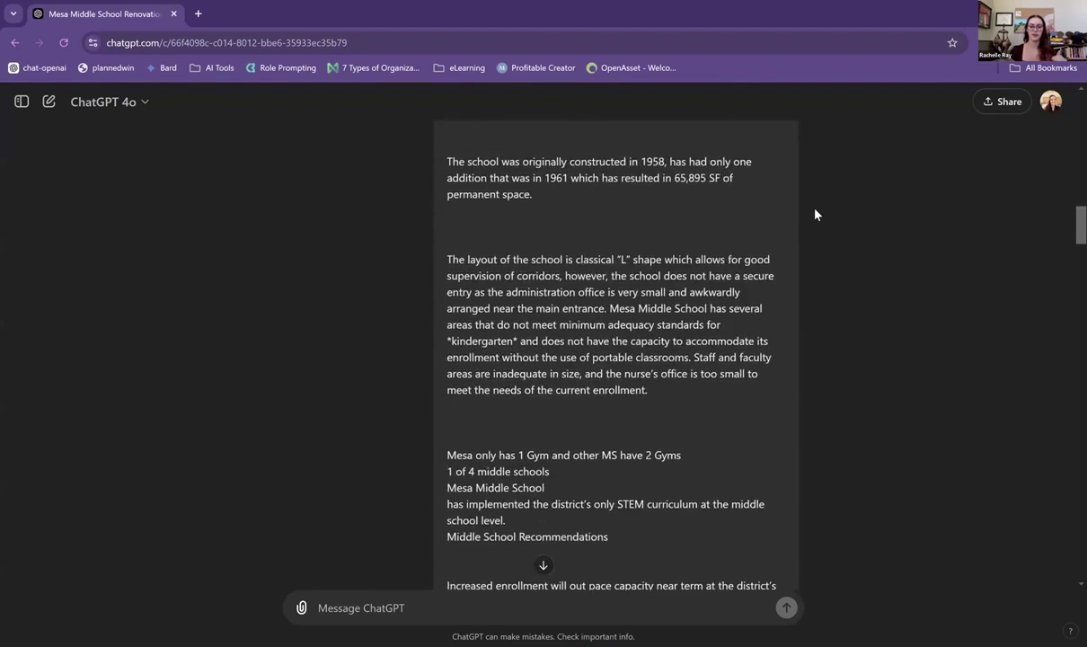
scroll(815, 214, down, 8)
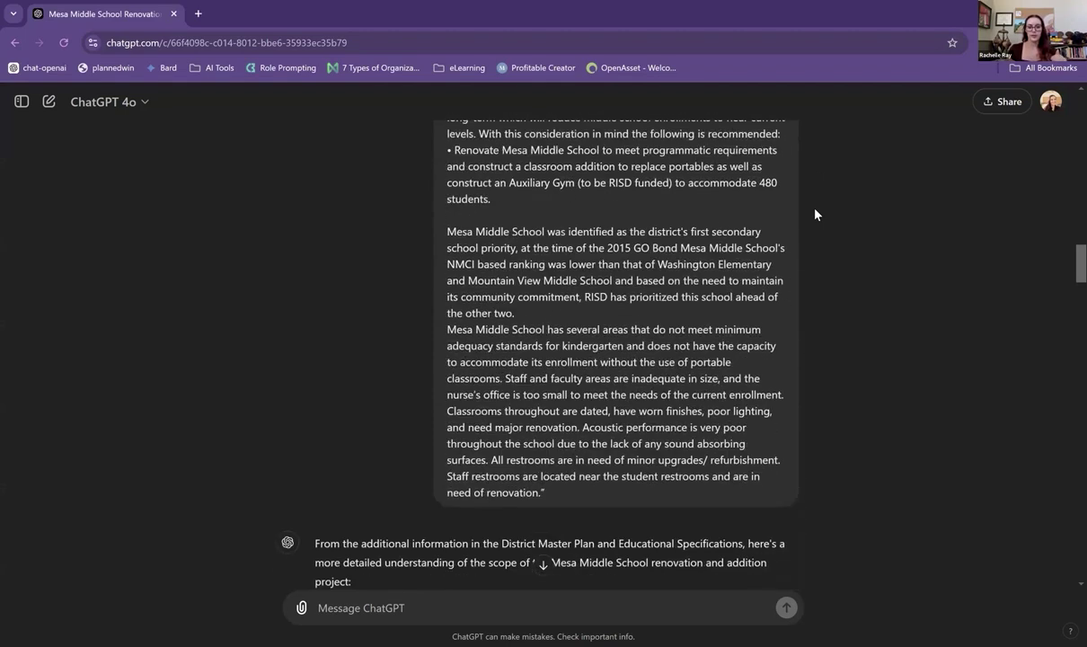
scroll(815, 214, down, 4)
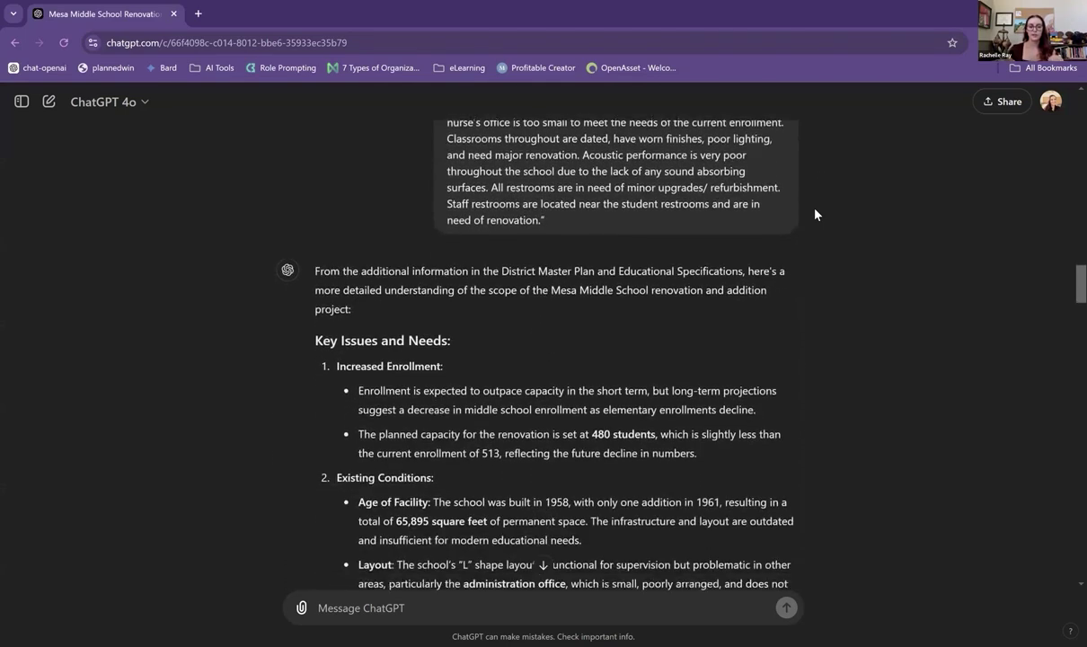
scroll(816, 214, down, 5)
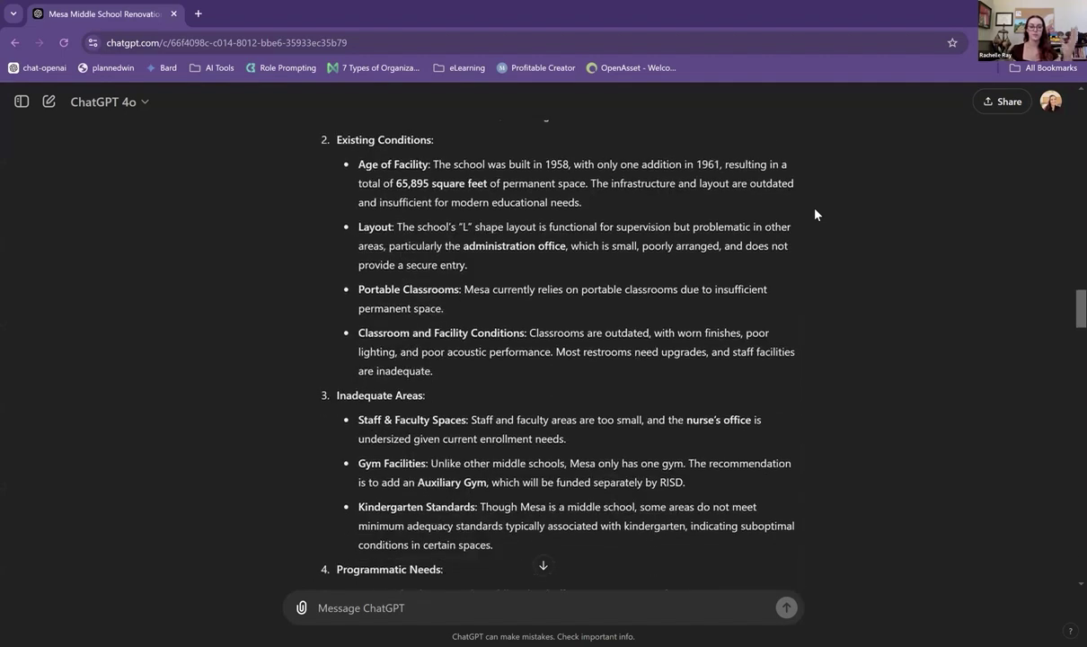
scroll(815, 214, down, 3)
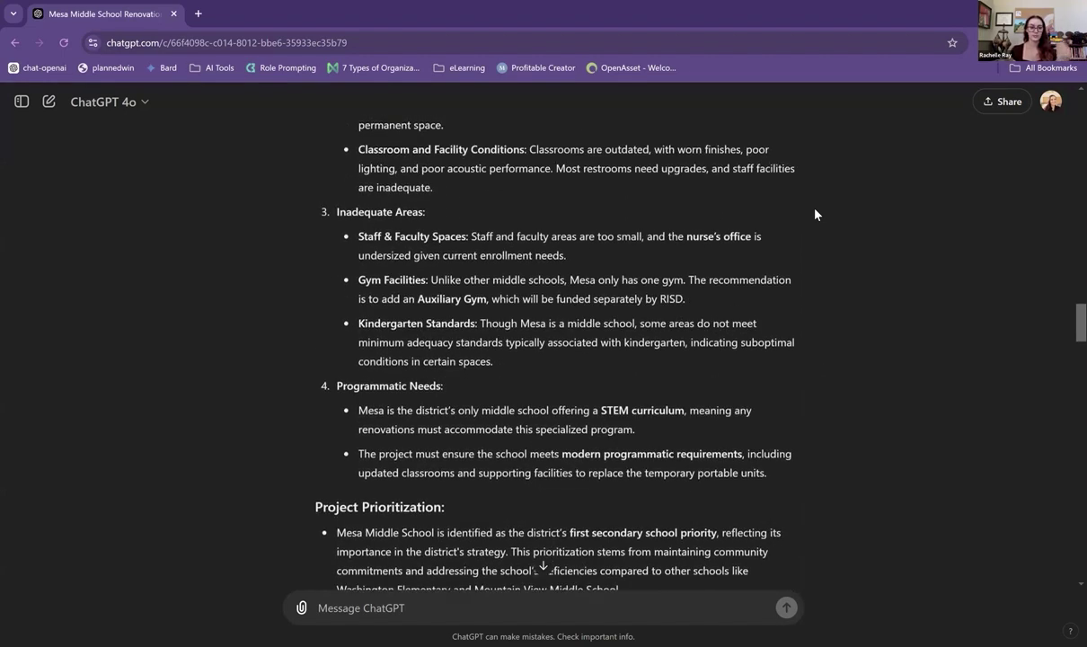
scroll(816, 214, down, 2)
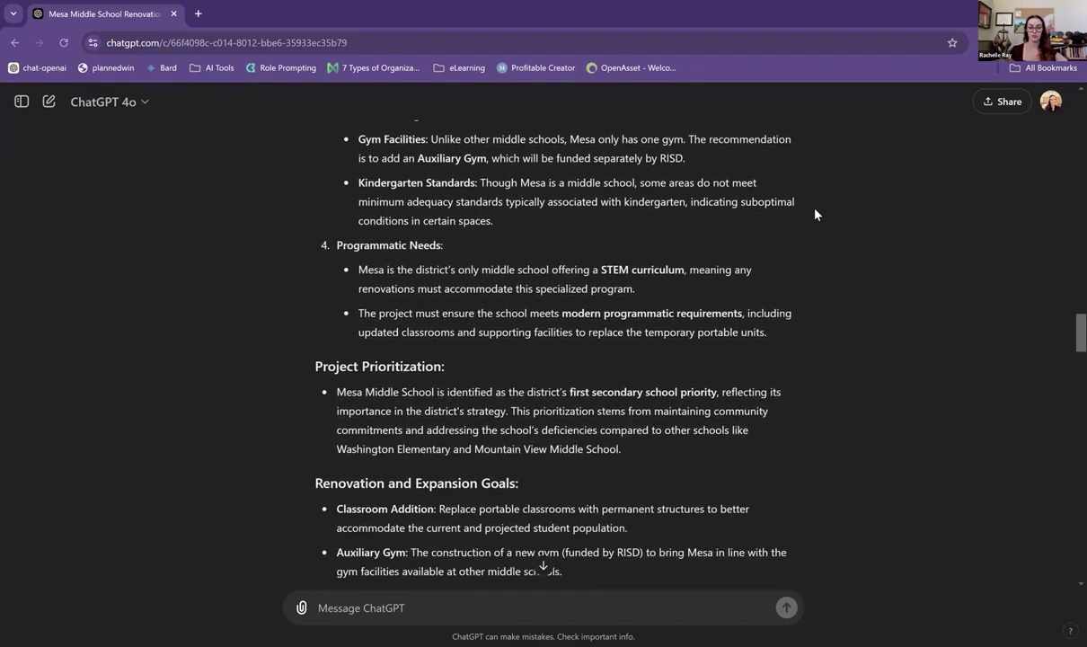
scroll(815, 214, down, 7)
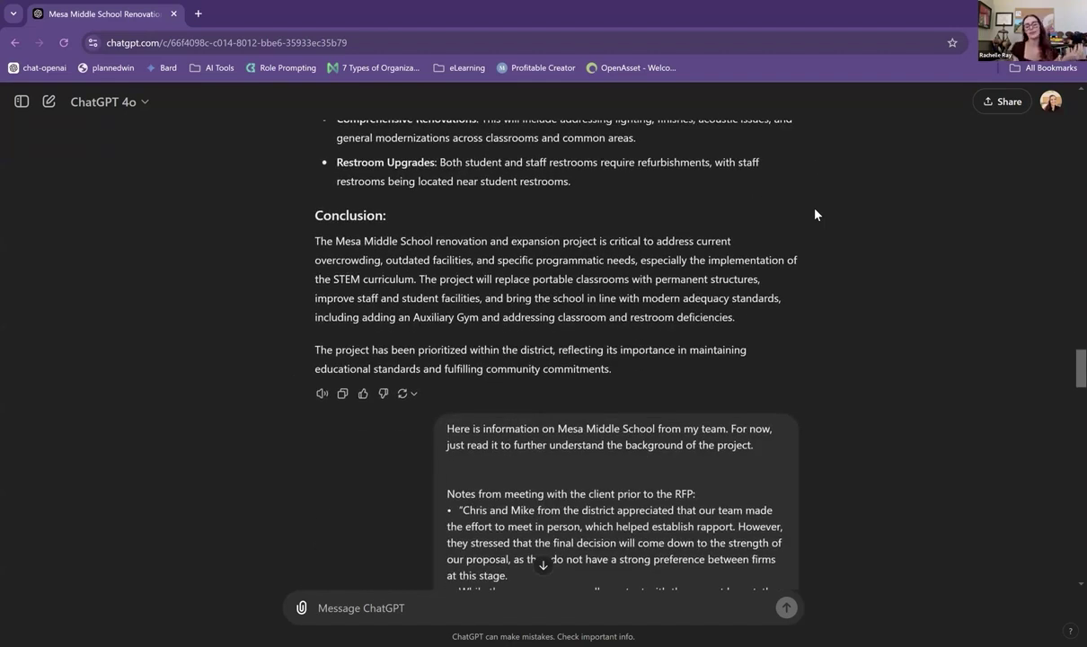
- Review the team's client meeting and site visit notes, along with the reply's insights, observations and overall summary
scroll(815, 214, down, 3)
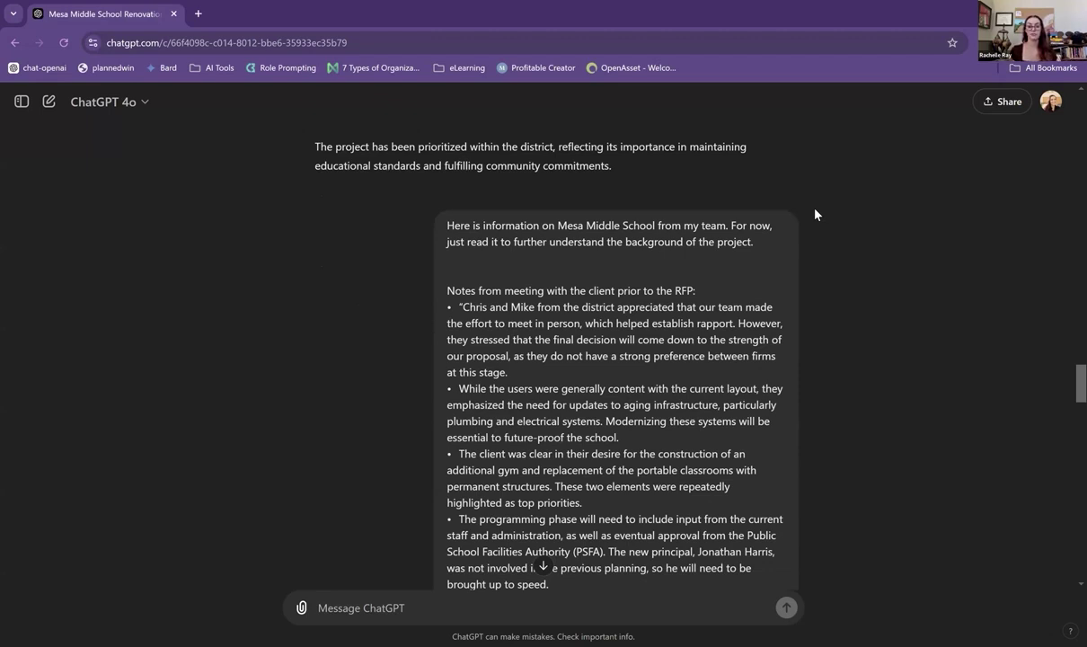
scroll(816, 214, down, 1)
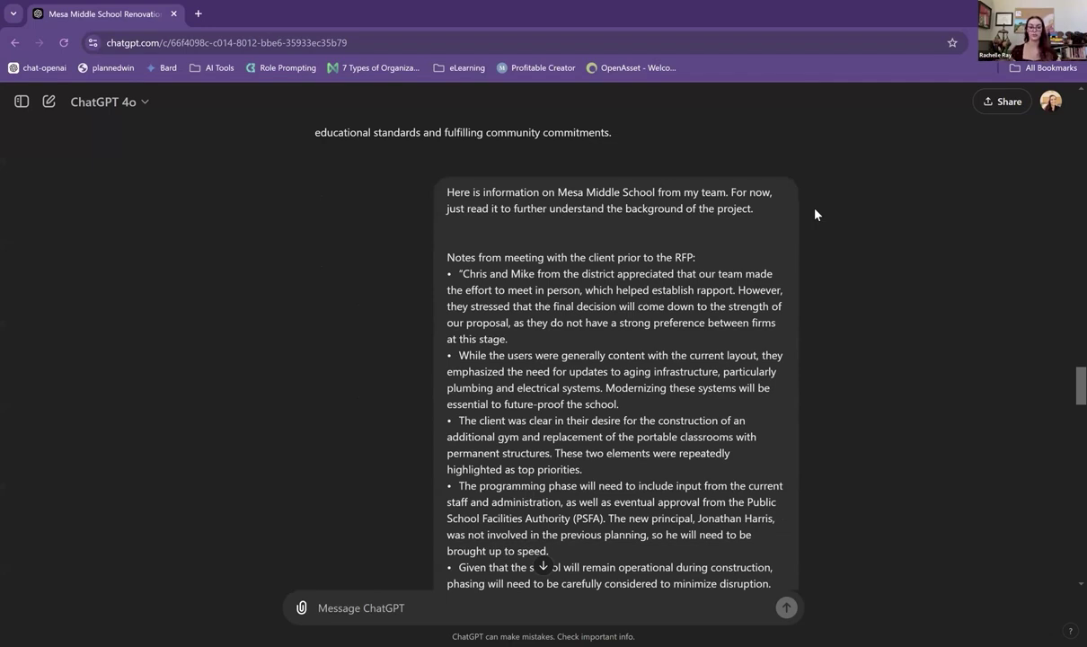
scroll(816, 214, down, 5)
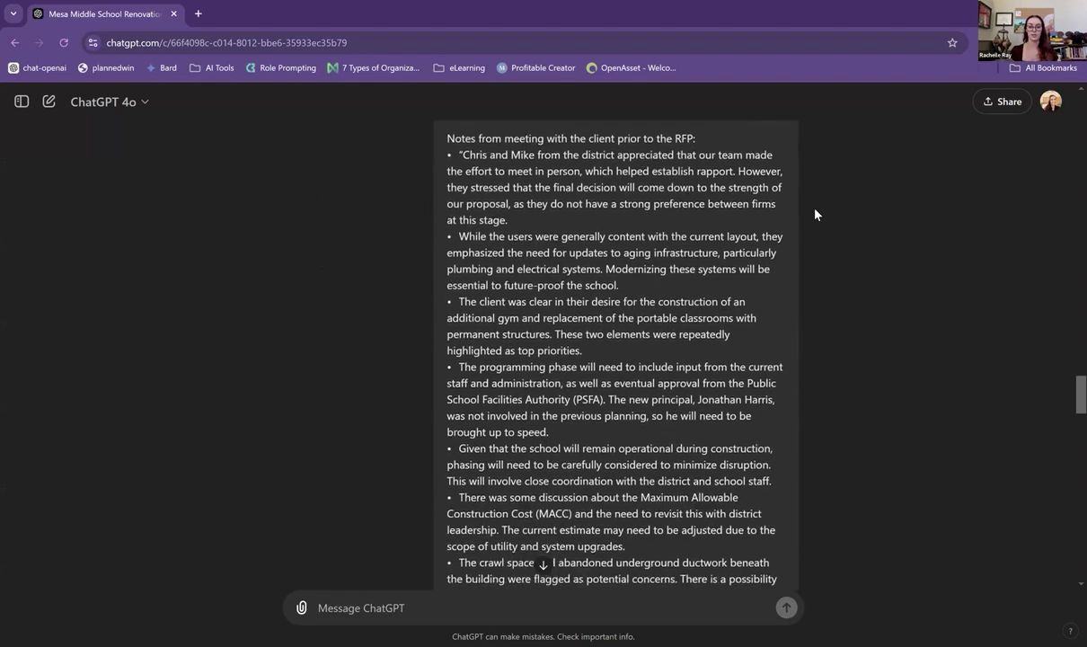
scroll(816, 214, down, 6)
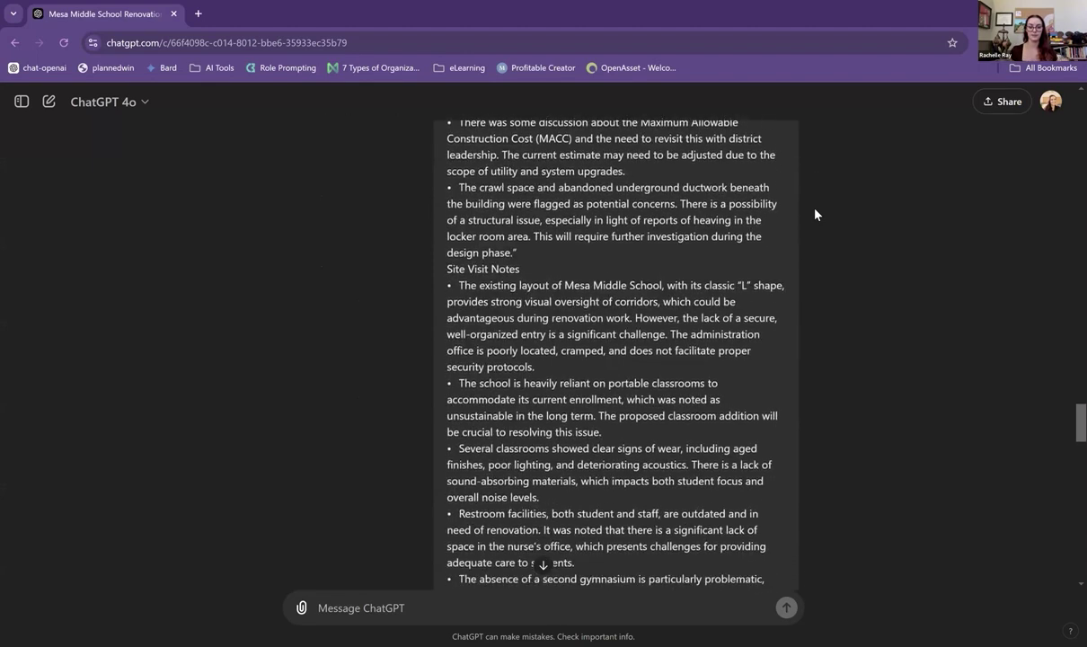
scroll(816, 214, down, 6)
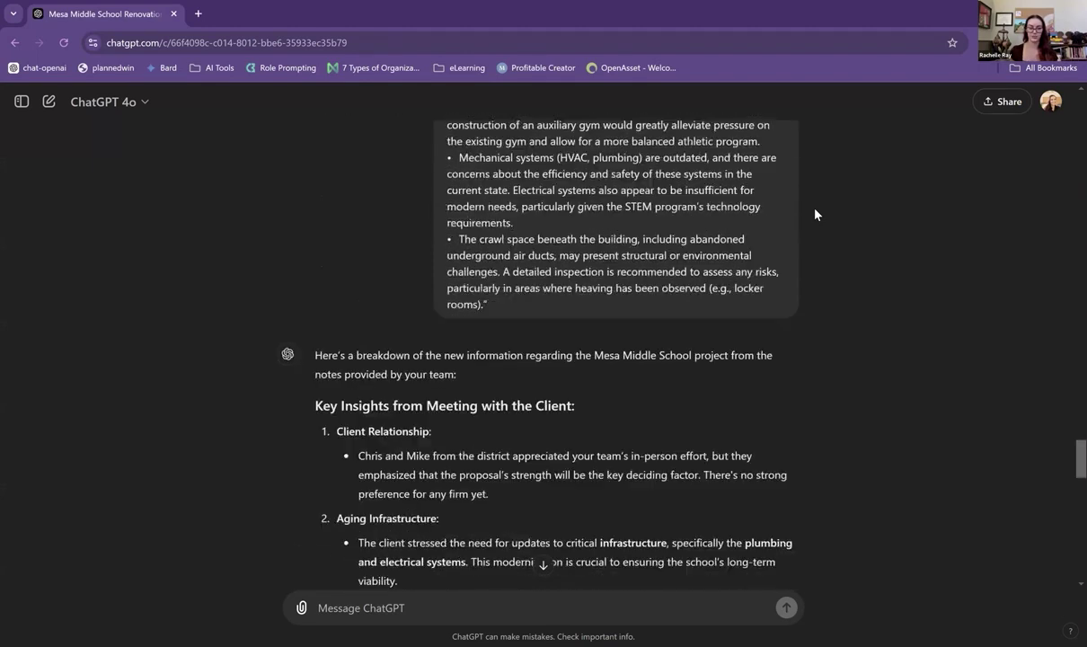
scroll(816, 214, down, 20)
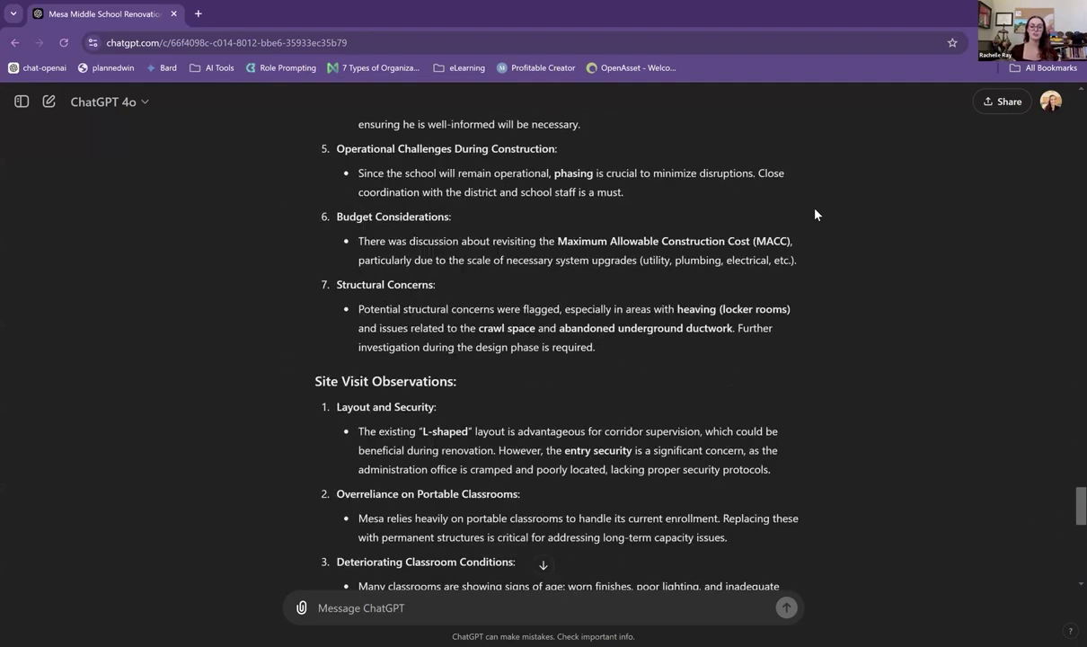
scroll(817, 214, down, 2)
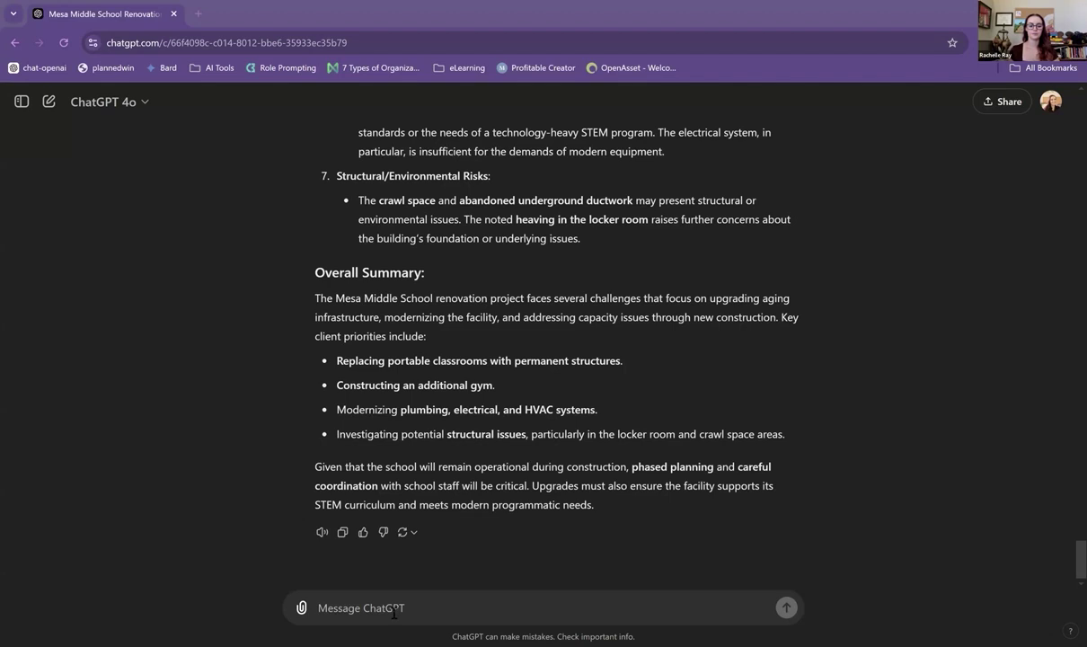
- Write a prompt requesting no more than three clear win themes linking a company/team feature to a specific client challenge with an obvious benefit
text(Using this information, can you help me develop my win themes? Win themes should show how a feature or aspect of my company/team can address a specific client challenge. The benefit to the client should be obvious.)
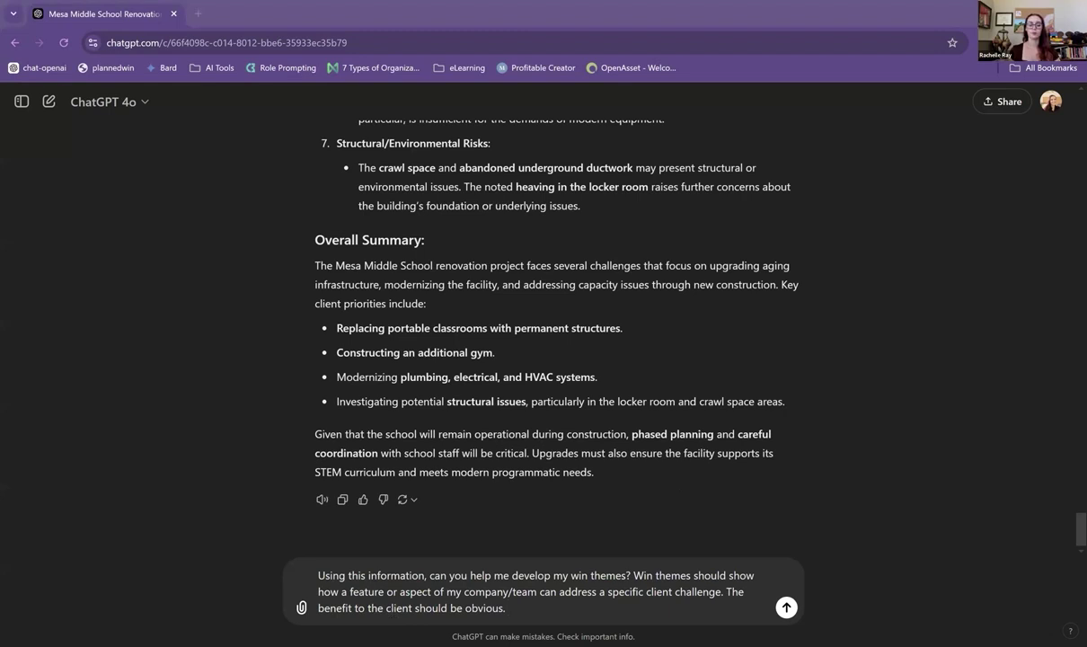
click(553, 616)
key(shift+Return)
text(I need no more than three clear win themes.)
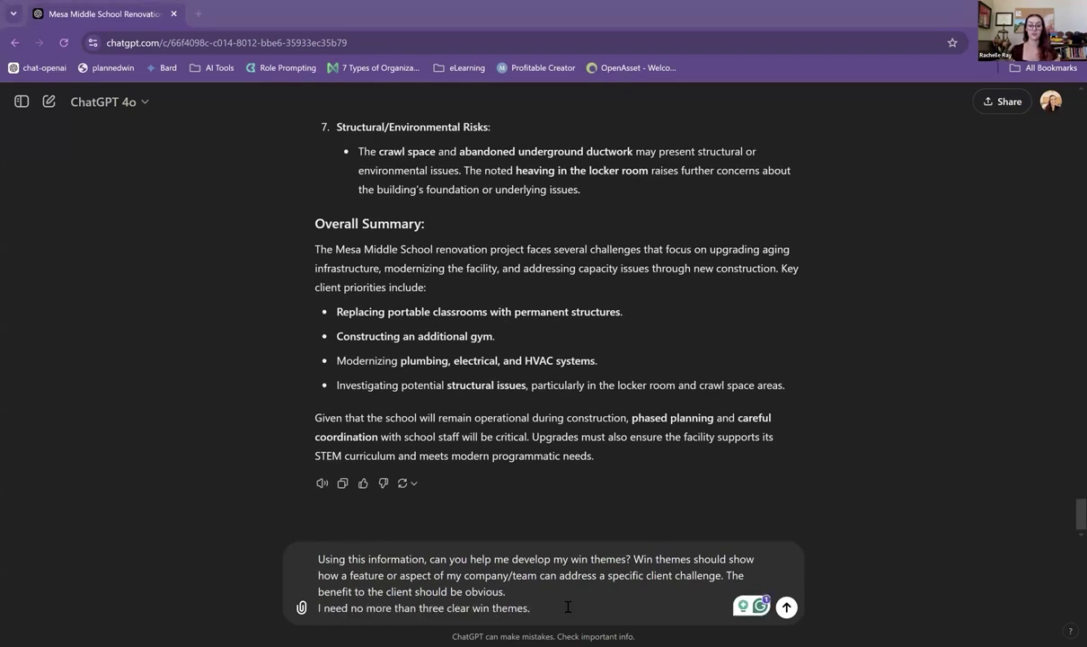
- Paste the draft features a) to c) on school renovation experience, facility modernization and secure entrances below the request, and send the prompt
key(shift+Return)
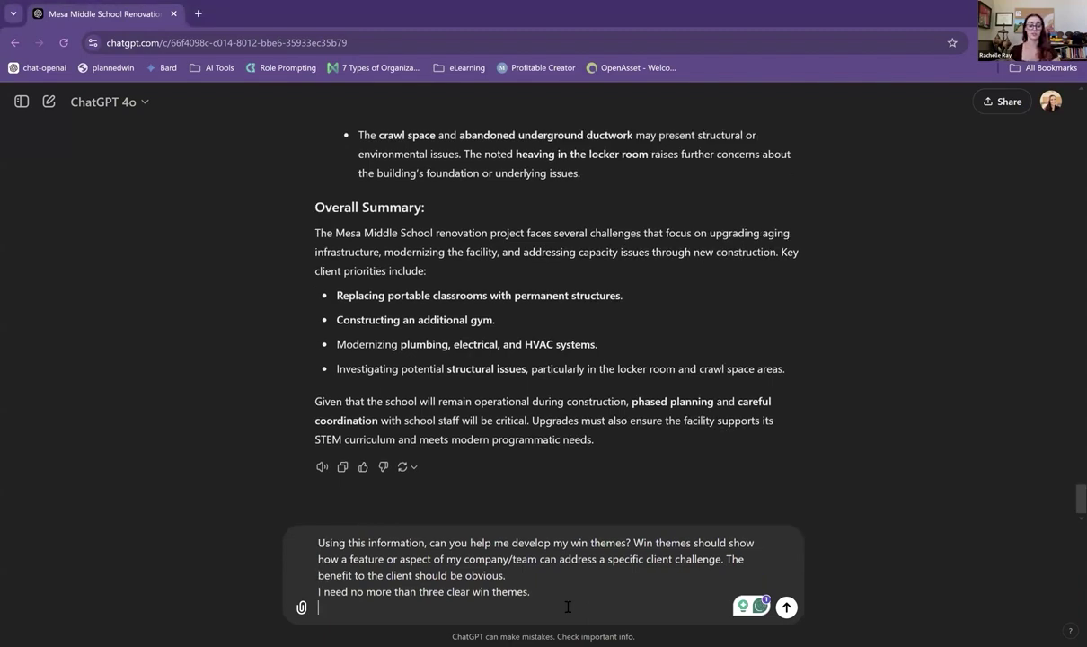
key(ctrl+v)
scroll(571, 541, down, 1)
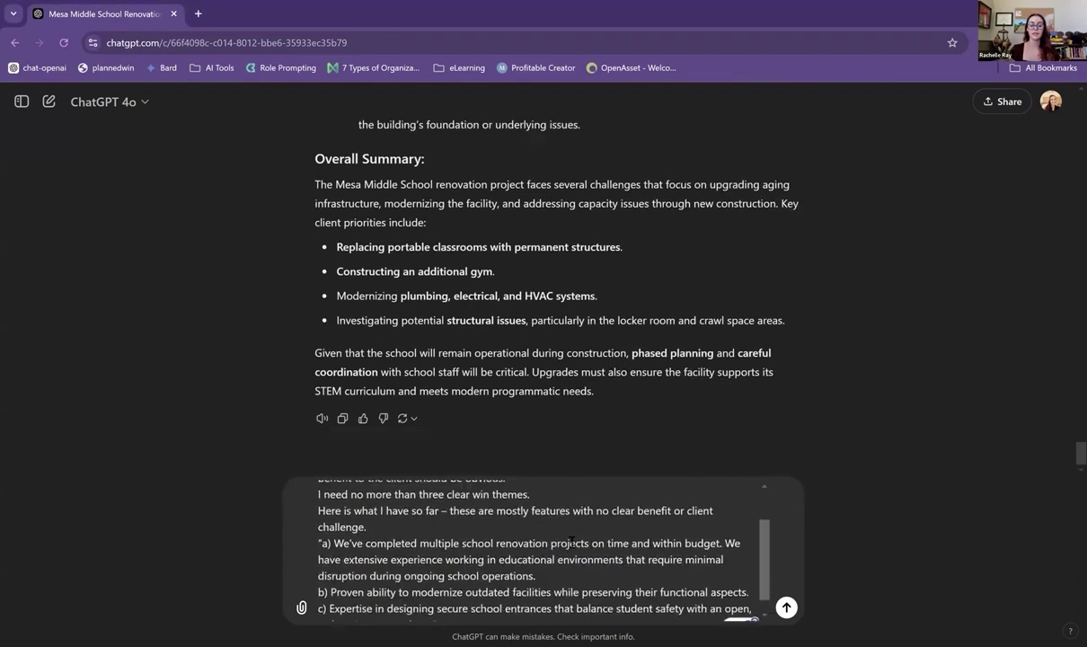
scroll(572, 541, down, 1)
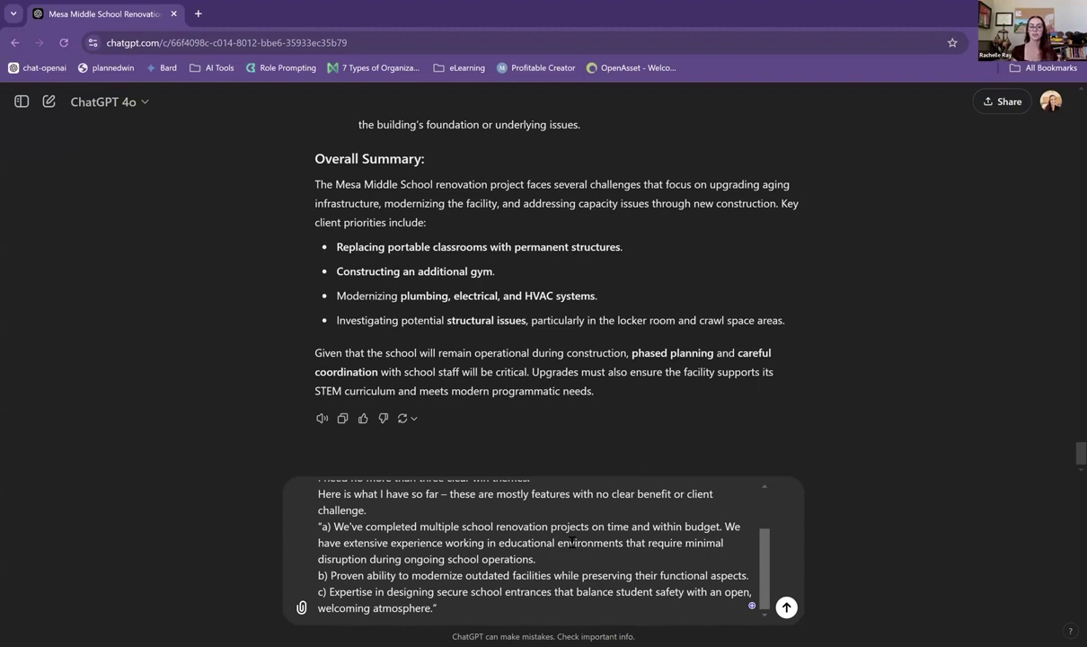
click(786, 608)
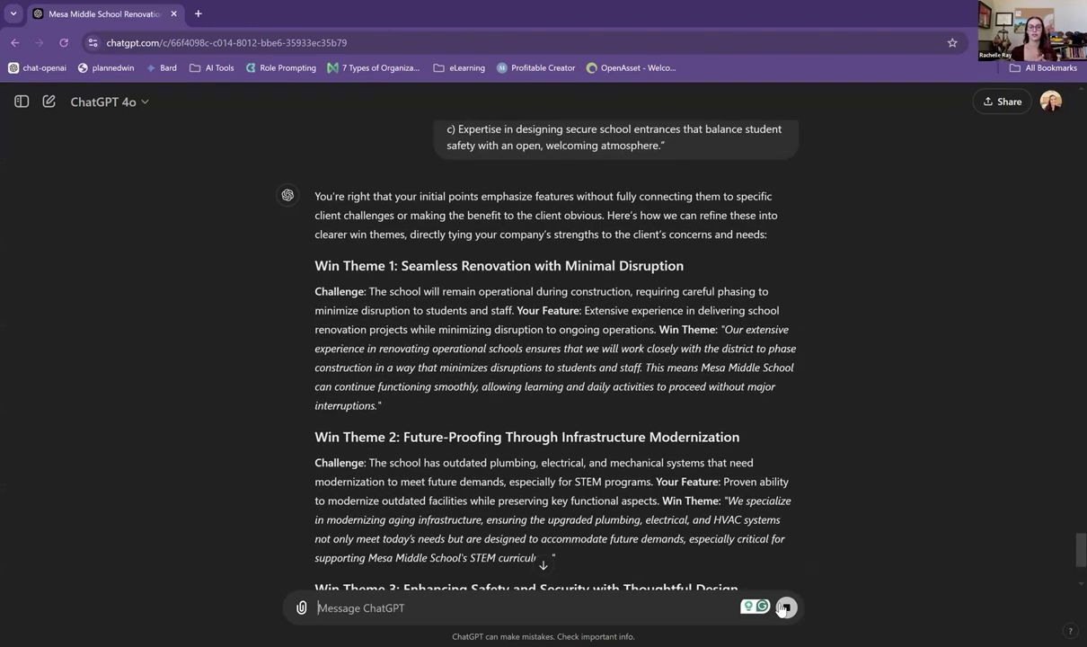
click(784, 608)
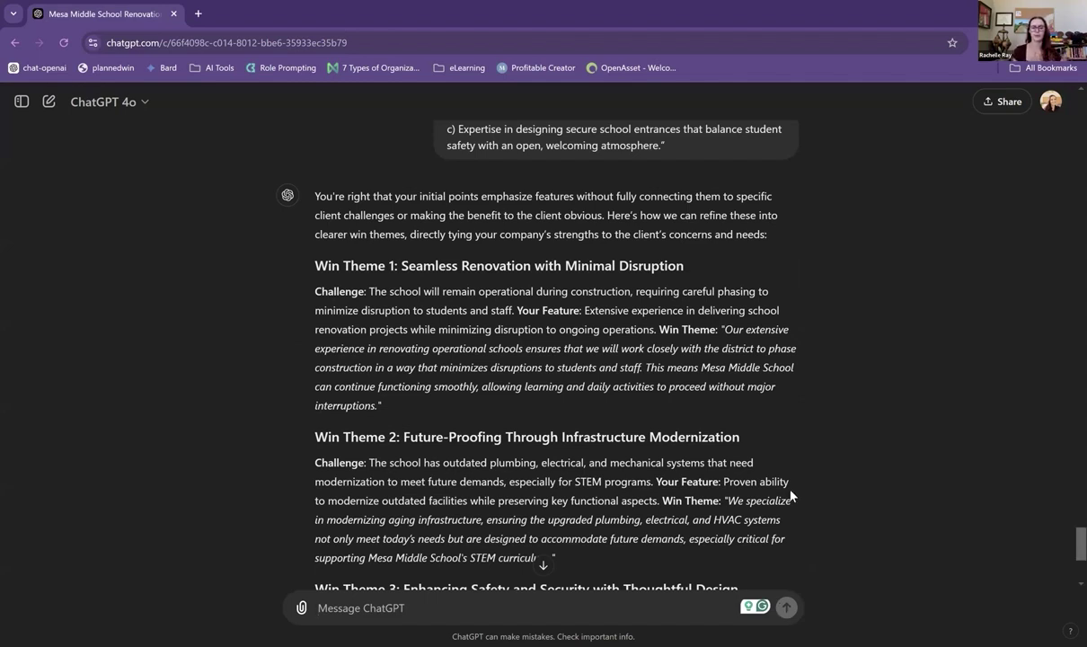
- Review the reply's three win themes, each with its challenge, feature and win theme statement, through to the closing summary
scroll(791, 495, down, 1)
scroll(791, 494, down, 3)
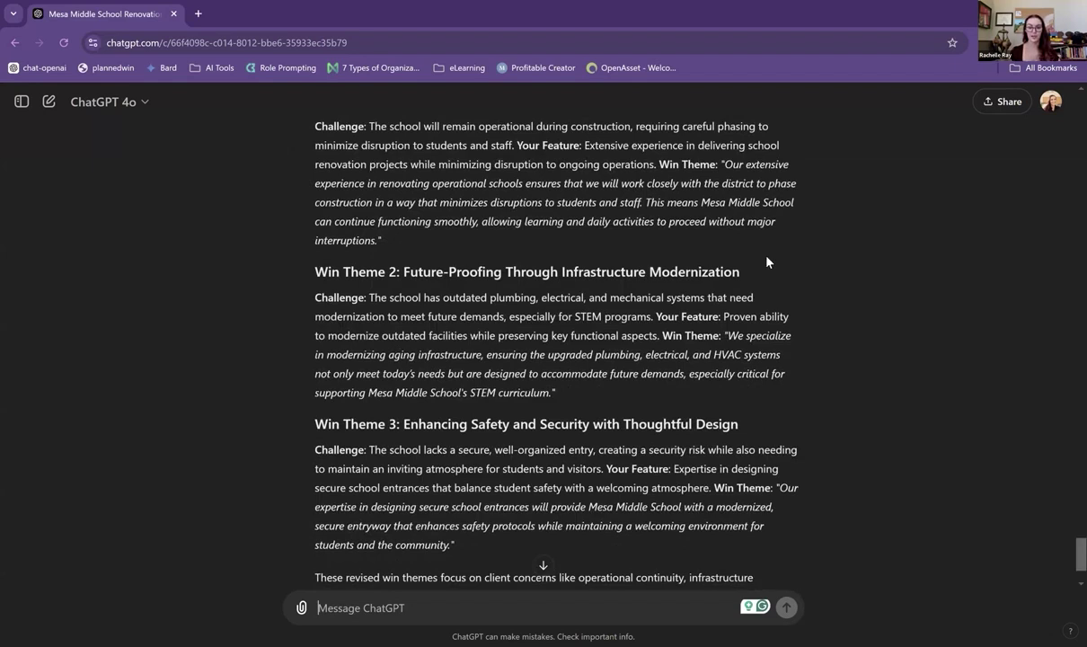
scroll(768, 261, down, 2)
scroll(768, 258, down, 1)
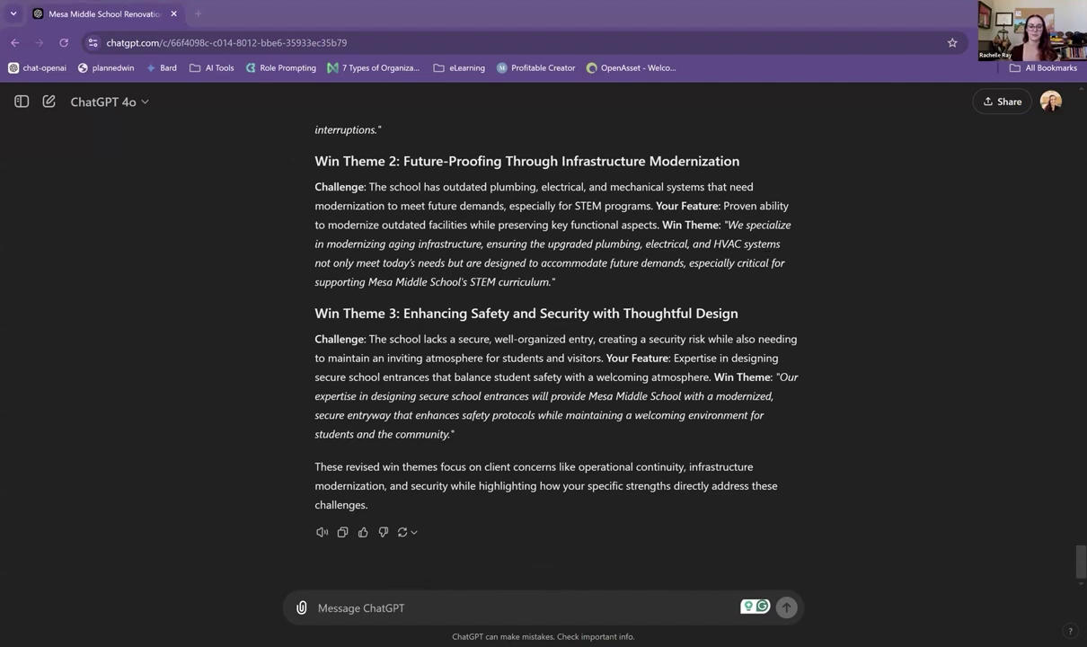
- Begin a prompt for a Mesa Middle School proposal cover letter, with requirement 1) asking for a client-focused "hook" and giving the Mills Building example
click(525, 609)
text(Now, I need you to draft a proposal cover letter for Mesa Middle School. The cover letter should:)
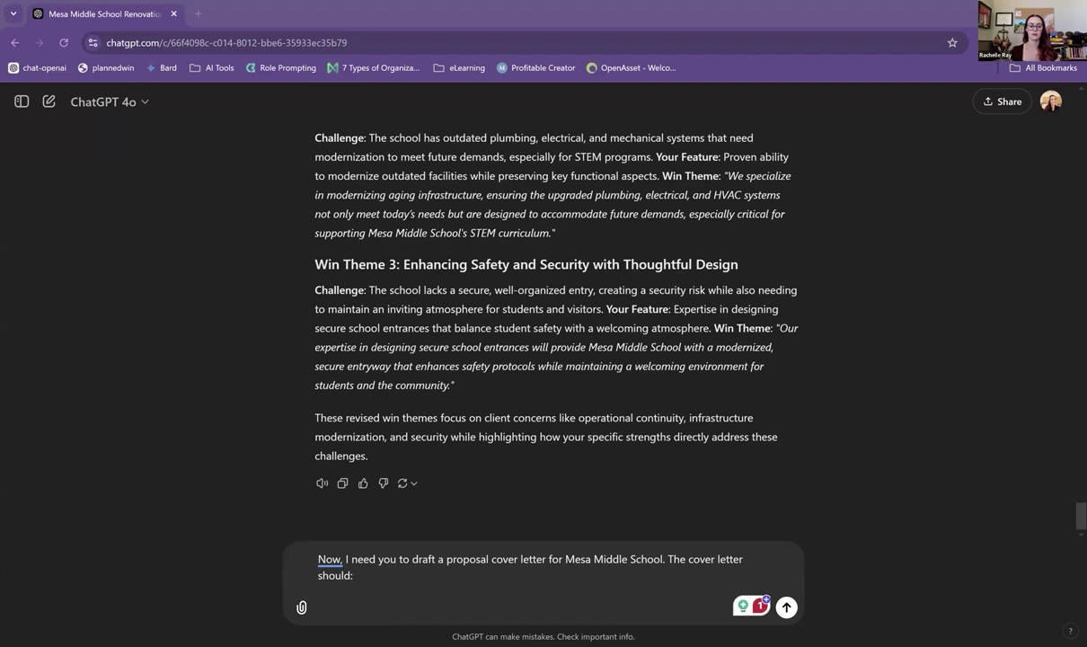
click(342, 605)
text(1) begin with a "hook" that demonstrates an understanding of the client or the project by addressing a specific challenge, opportunity, or unique knowledge of the client or project. Here is an example of a good hook: "Thoughtful renovation of the Mills Building can breathe new life into main campus, creating an inspiring gateway for current and prospective students.")
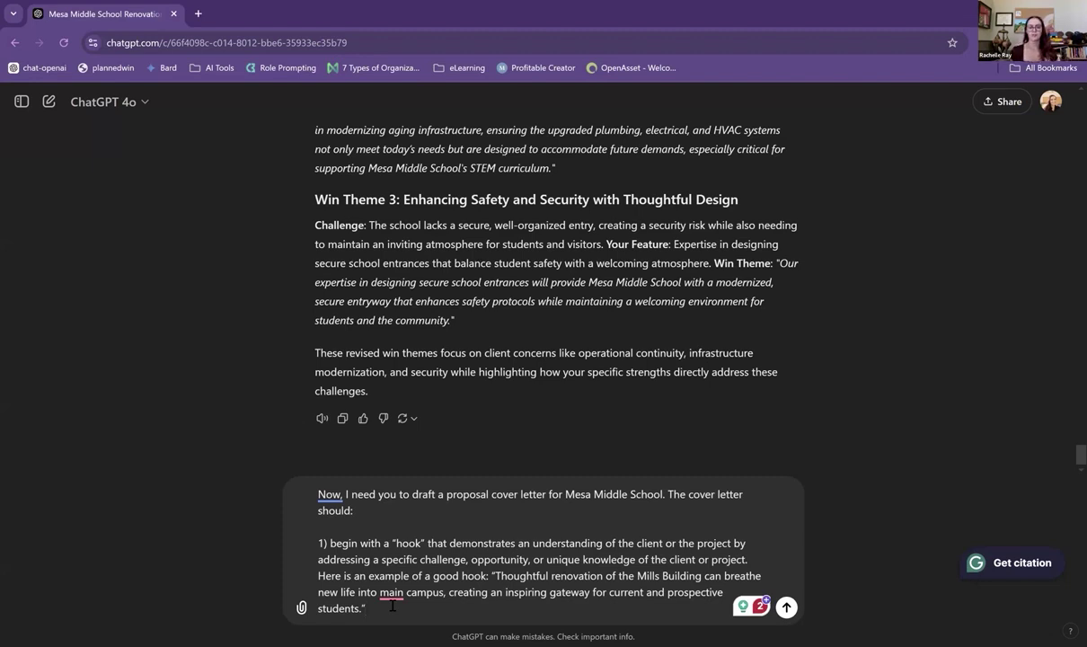
key(shift+Return)
key(shift+Return)
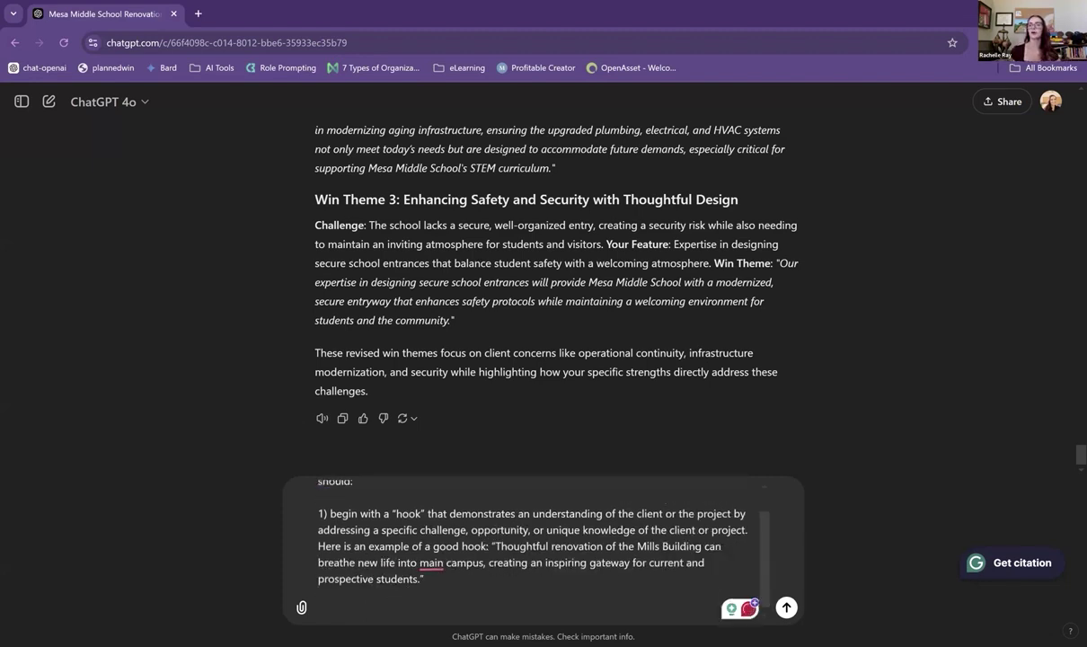
- Add requirement 2) asking for three key highlights of the company's strengths and win themes, introducing additional information for writing them
key(alt+Tab)
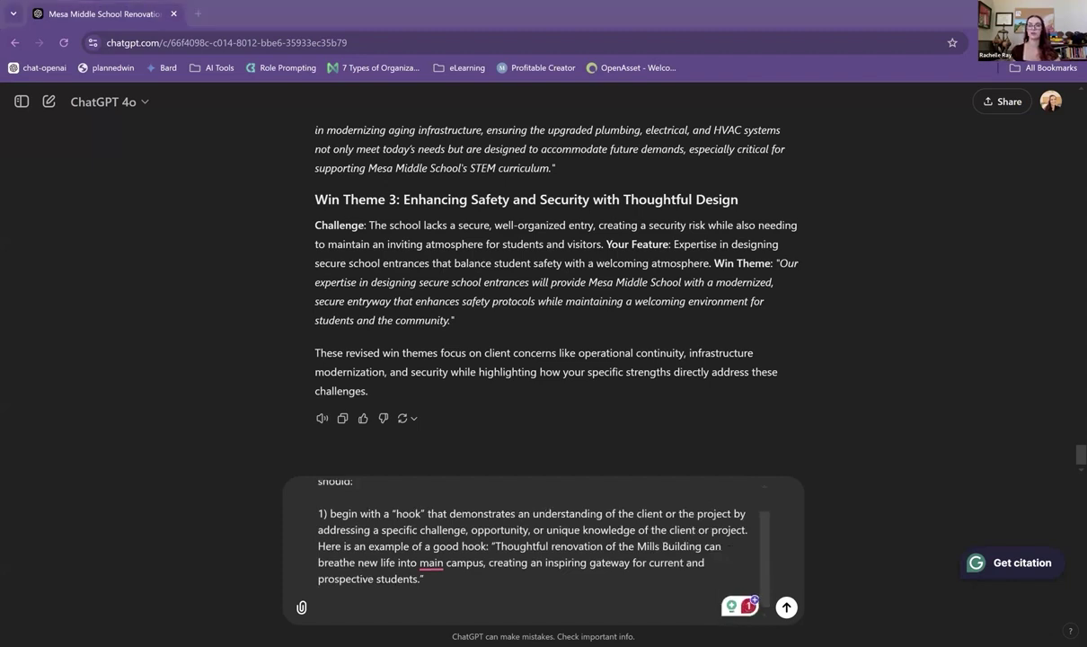
click(422, 610)
key(ctrl+v)
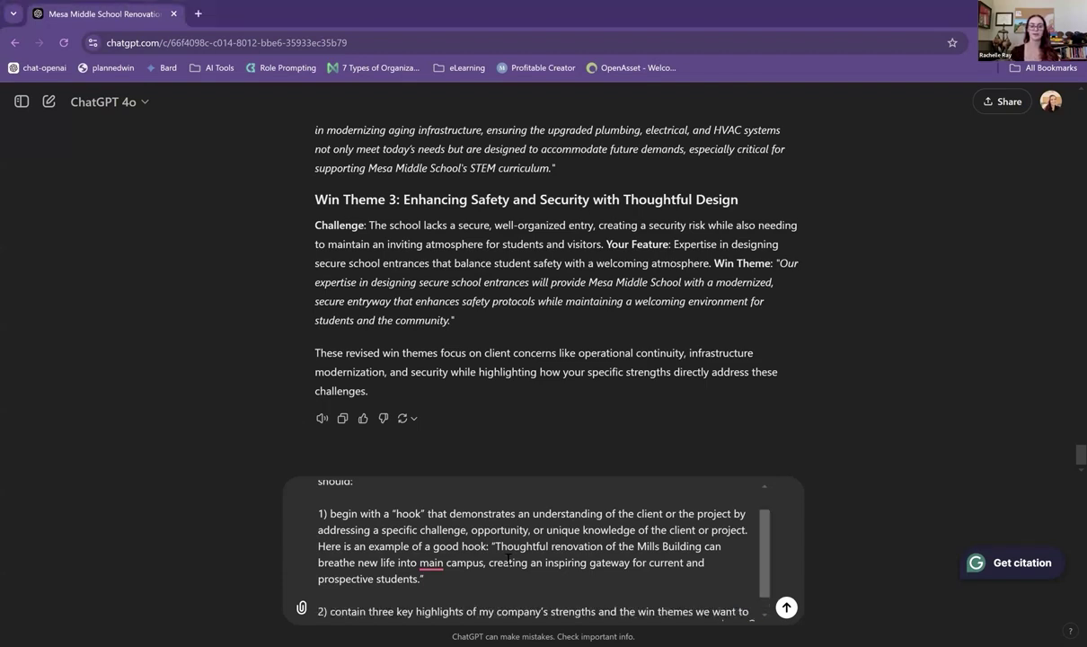
scroll(476, 567, down, 1)
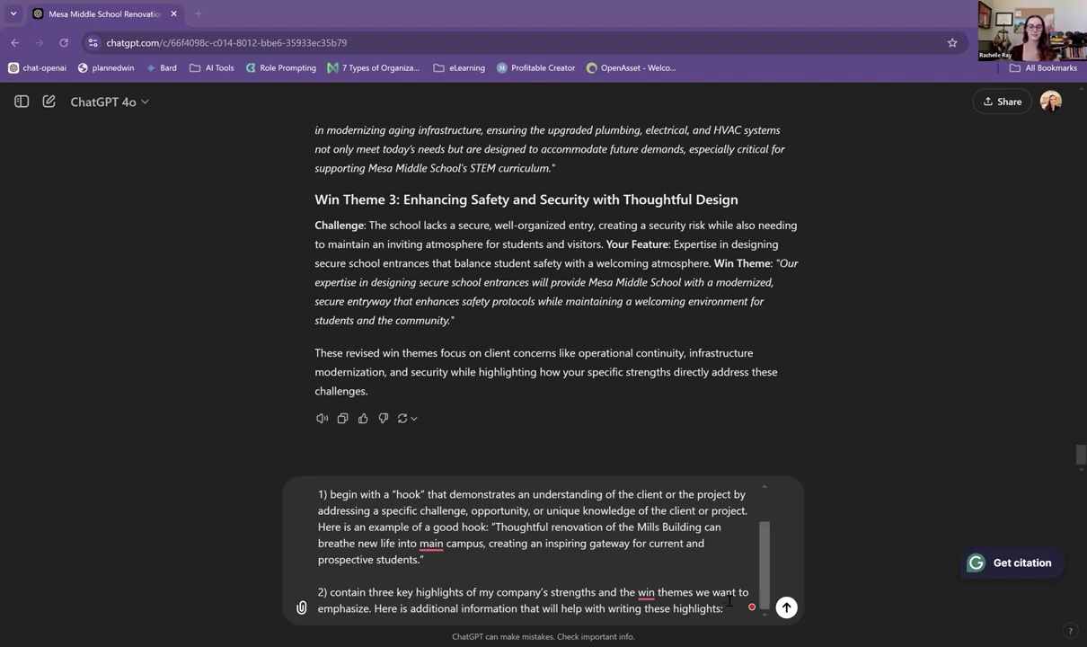
- Paste the Pinnacle Design Group company background, relevant experience, and philosophy and approach below requirement 2), and check the pasted text
click(729, 602)
key(ctrl+v)
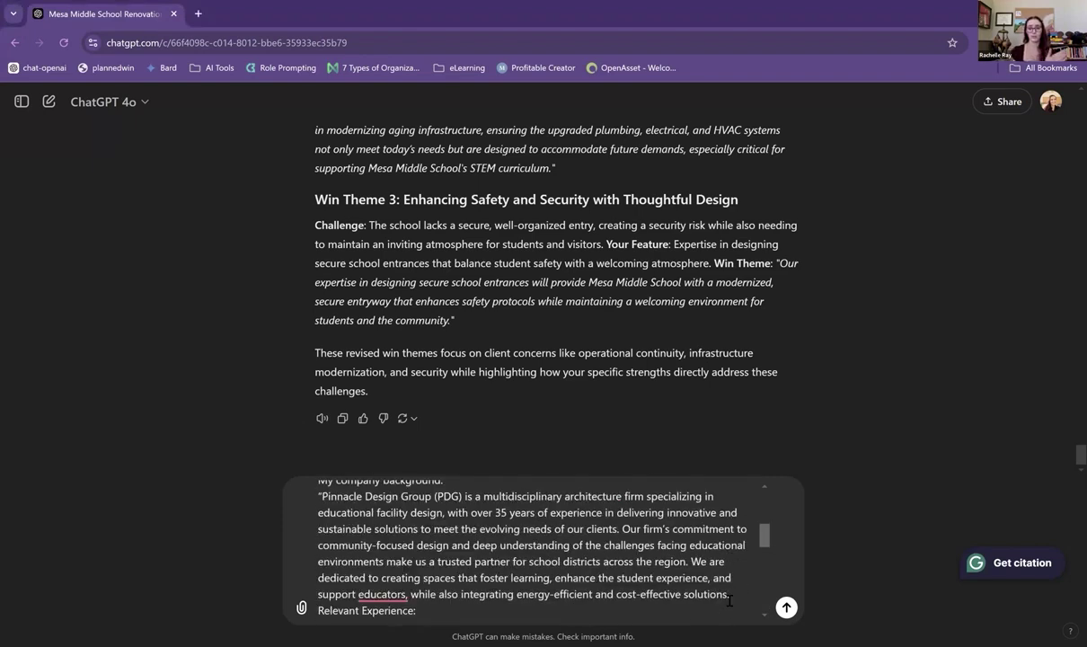
key(ctrl+v)
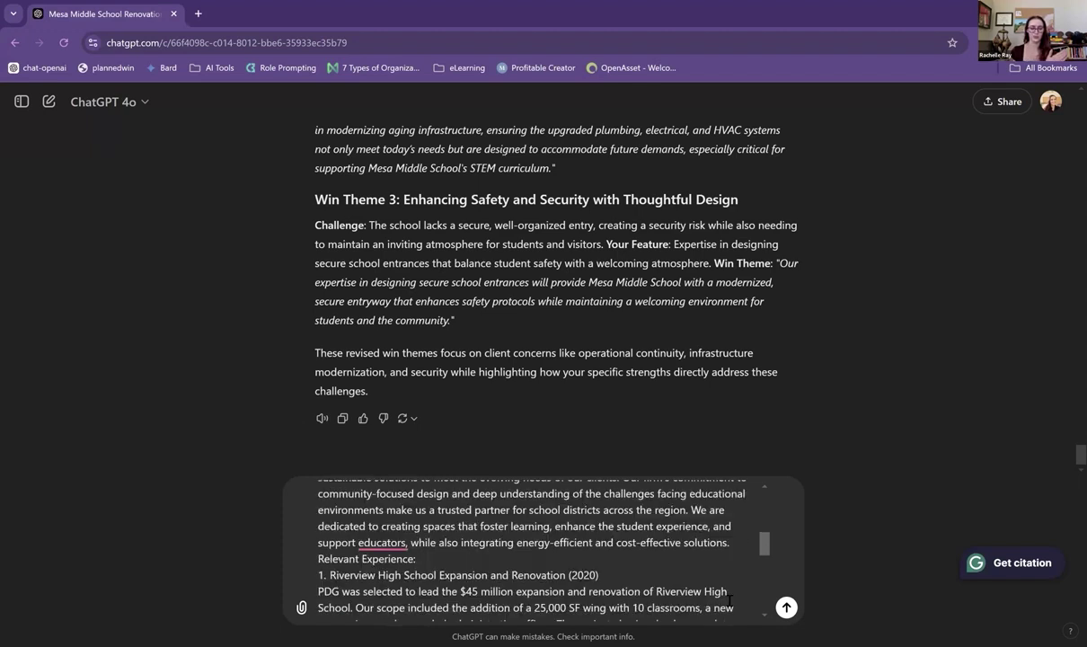
scroll(730, 601, down, 5)
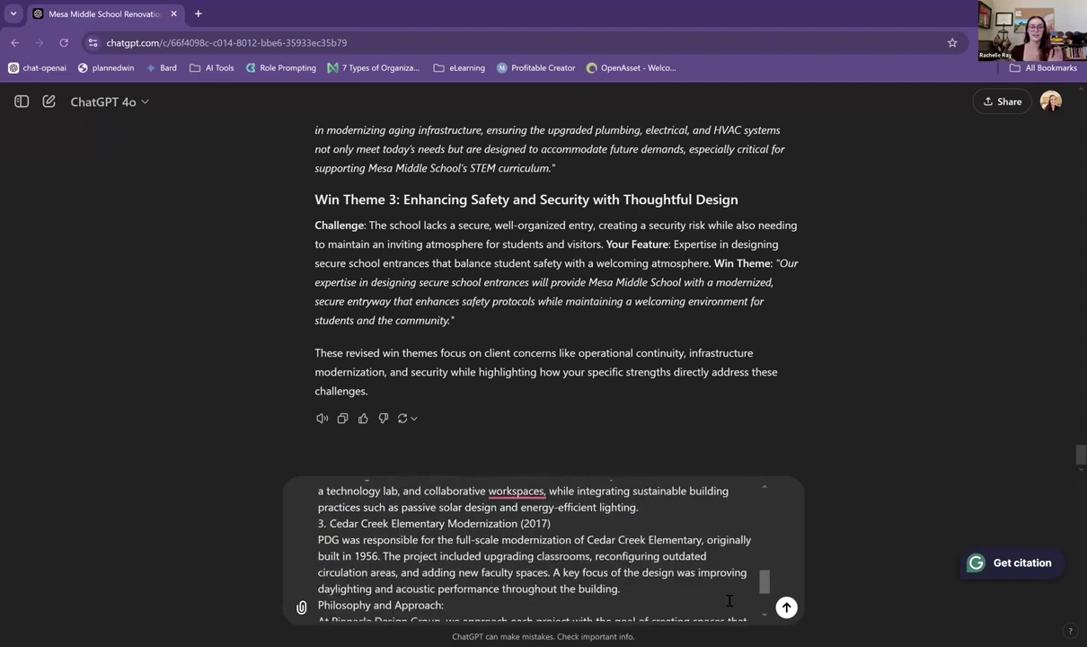
scroll(729, 600, up, 1)
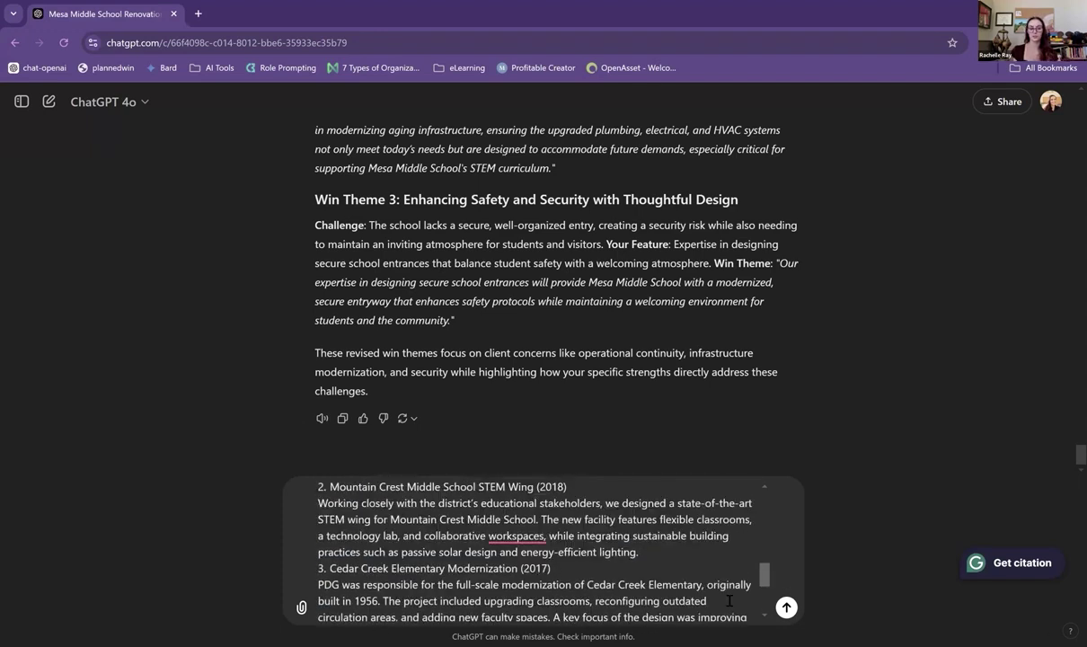
scroll(729, 600, up, 1)
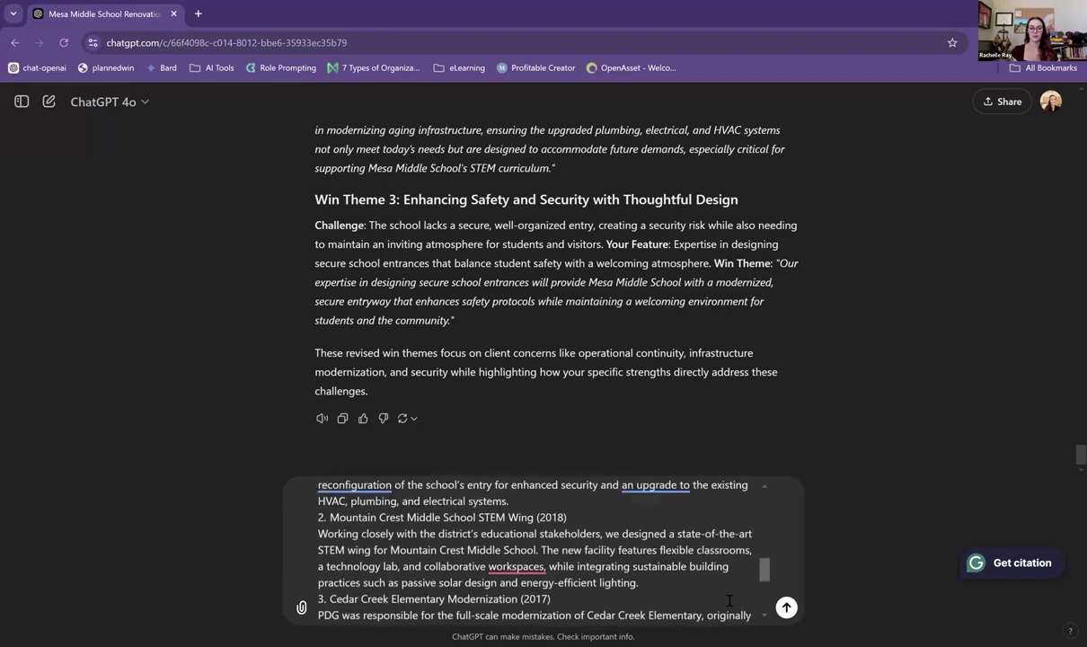
scroll(730, 600, down, 5)
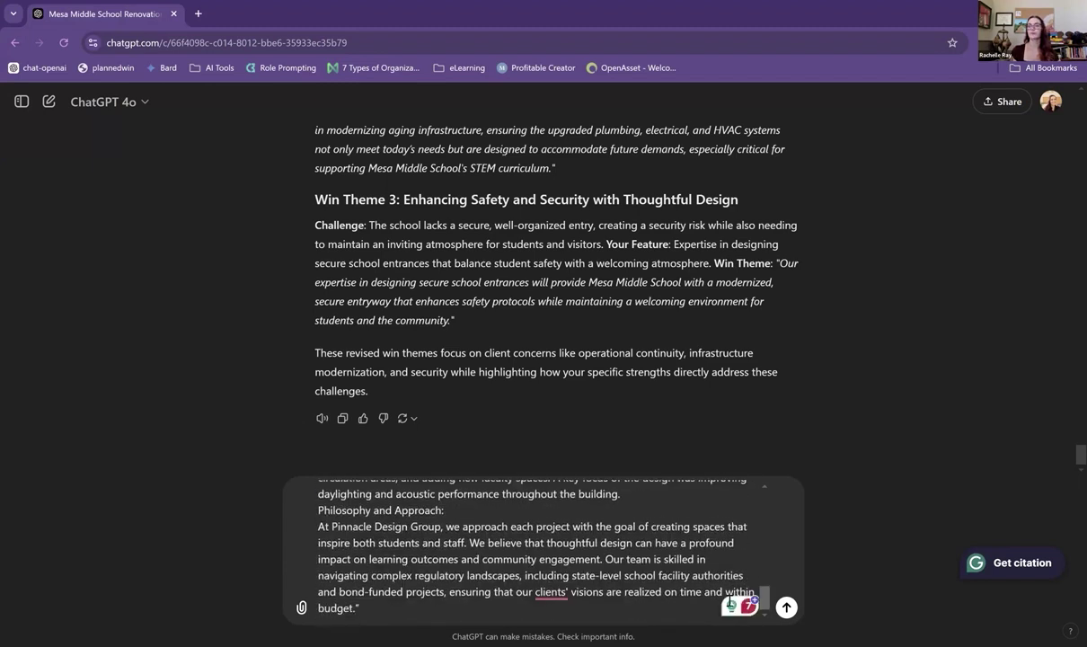
- Add requirements 3) to 5) ruling out a "we are pleased to present our qualifications" opening, banning "pleased" and "honored", and requesting a professional, engaging tone; send the prompt
key(alt+Tab)
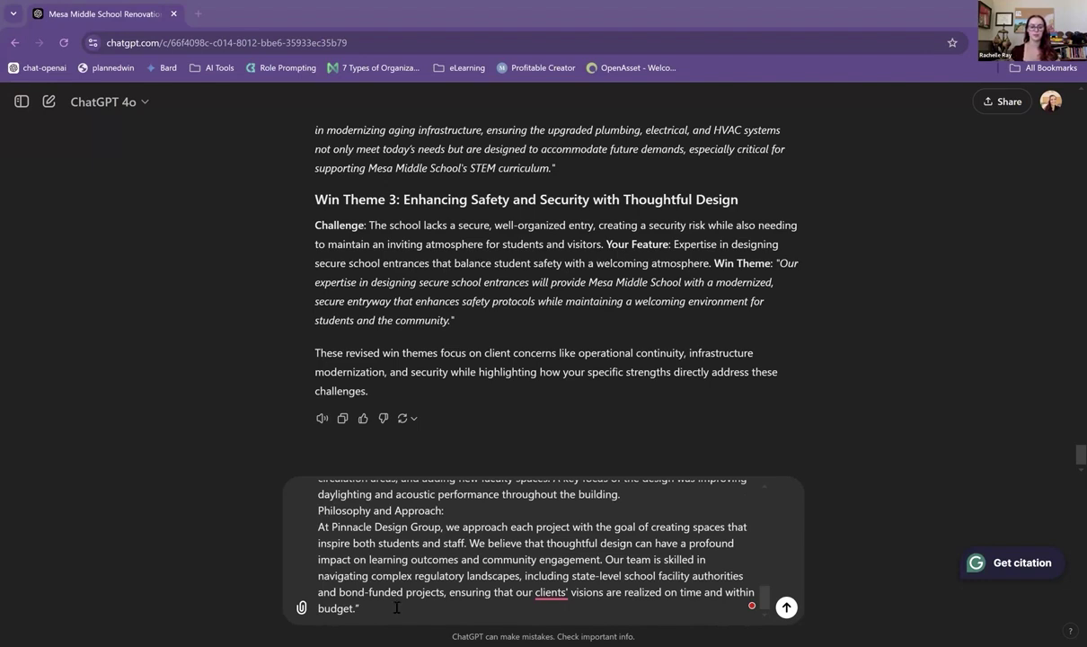
key(alt+Tab)
text(3) Do not begin the cover letter with "we are pleased to present our qualifications" or any similar variation. 4) Do not use the words "pleased" or "honored". 5) Use a professional but engaging tone.)
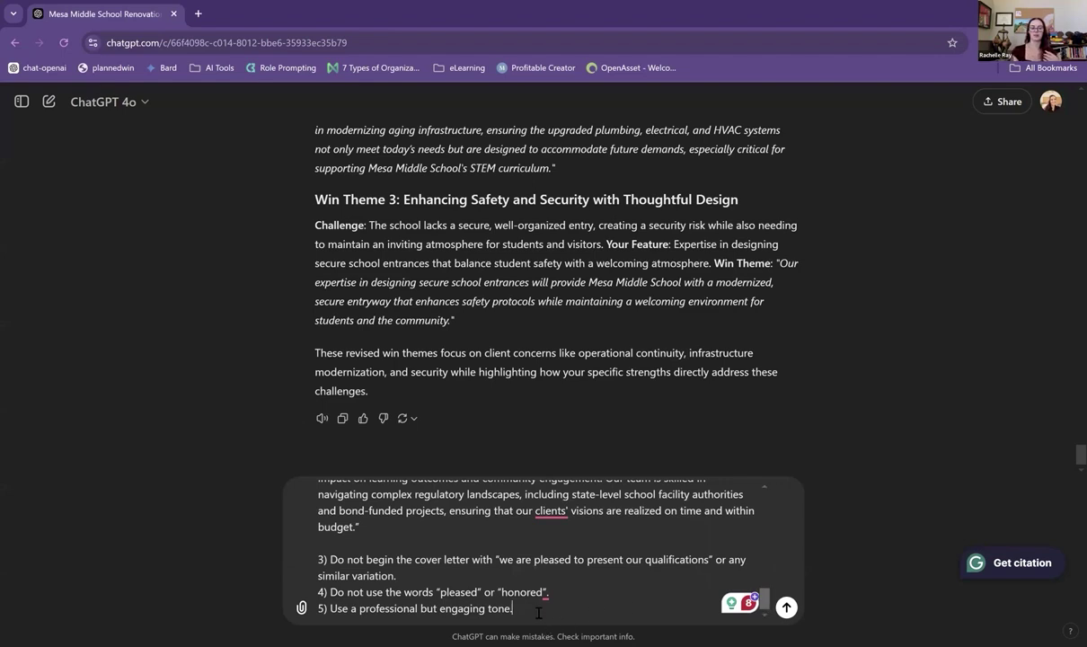
key(Return)
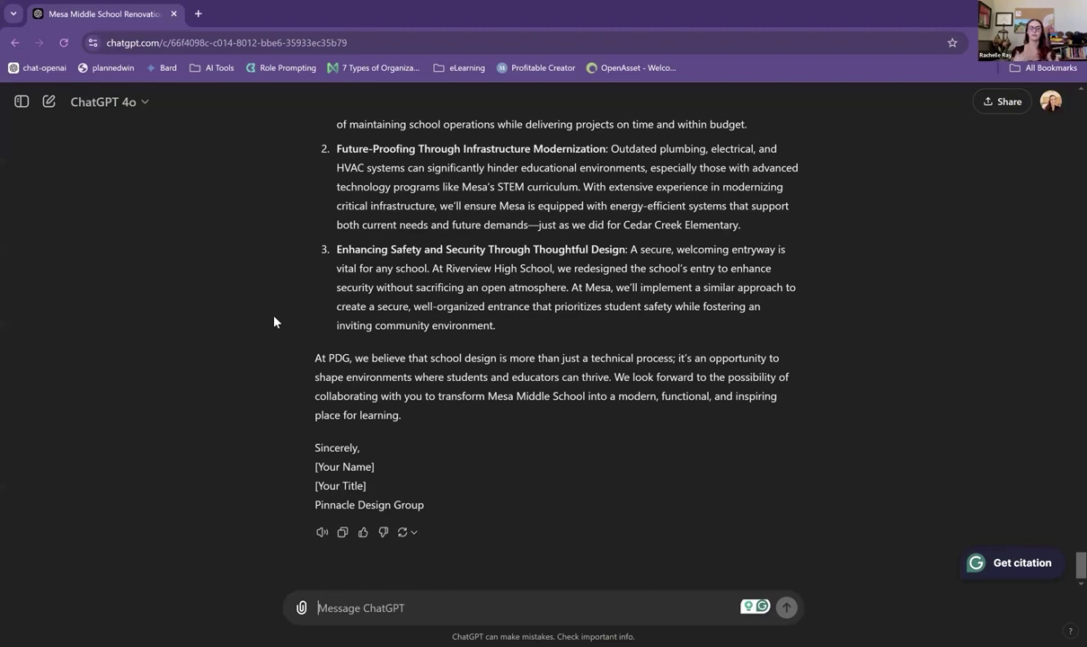
- Review the drafted cover letter's addressees, opening hook and key strengths
scroll(274, 320, up, 5)
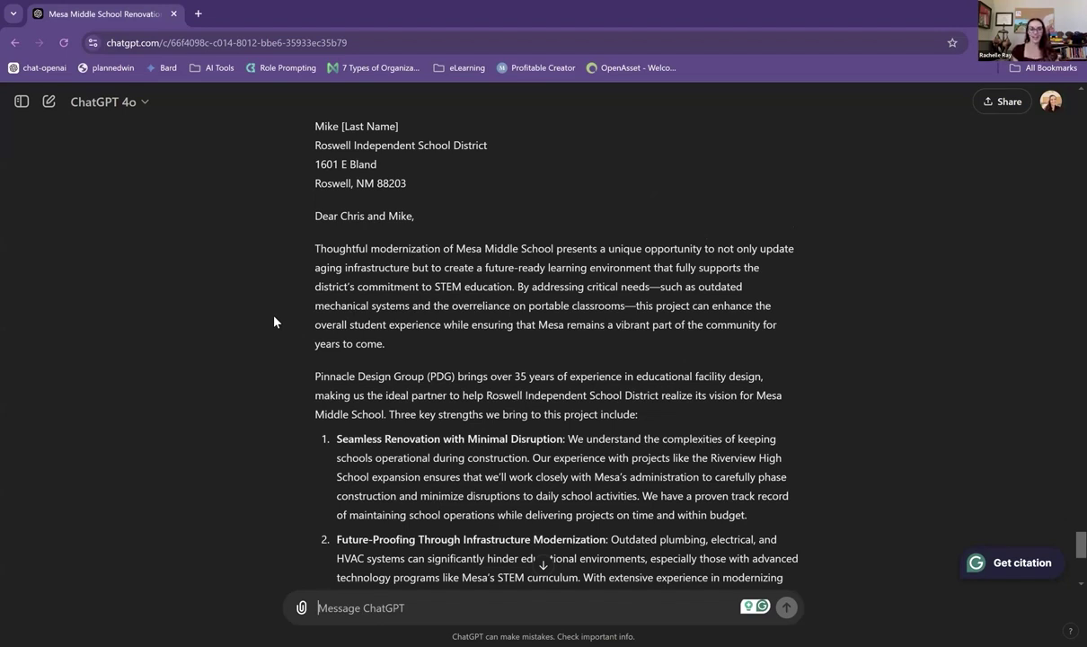
click(619, 70)
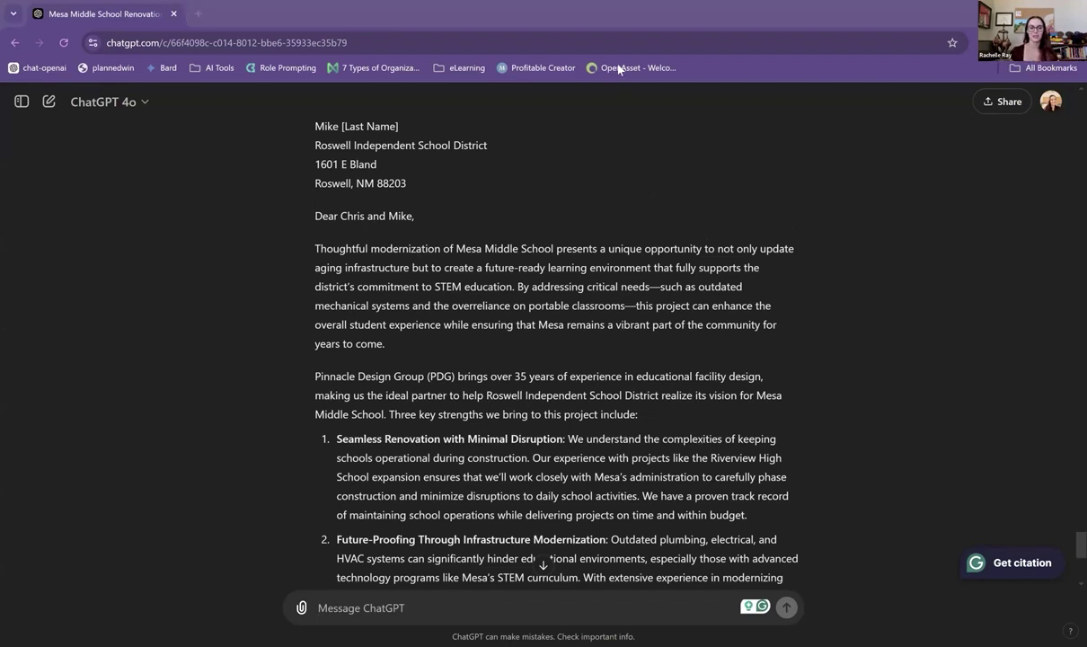